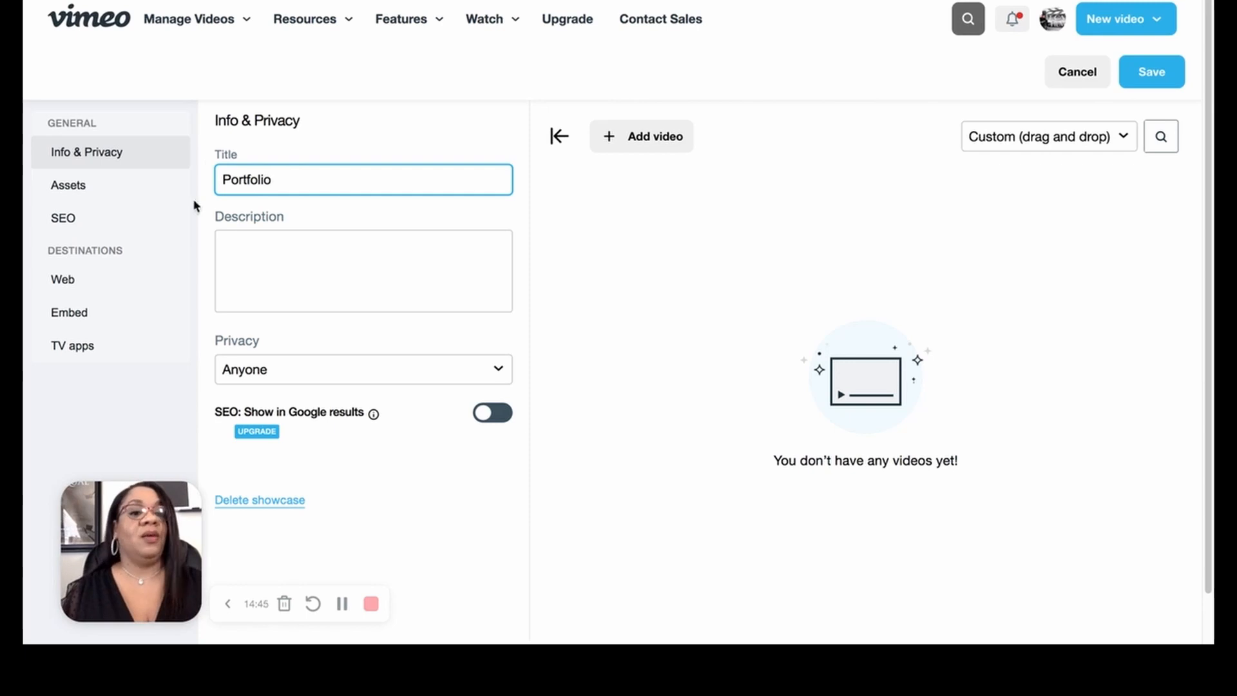
- Paste the T-CAT Films company description into the Portfolio showcase's description and check the available privacy options
left_click(239, 260)
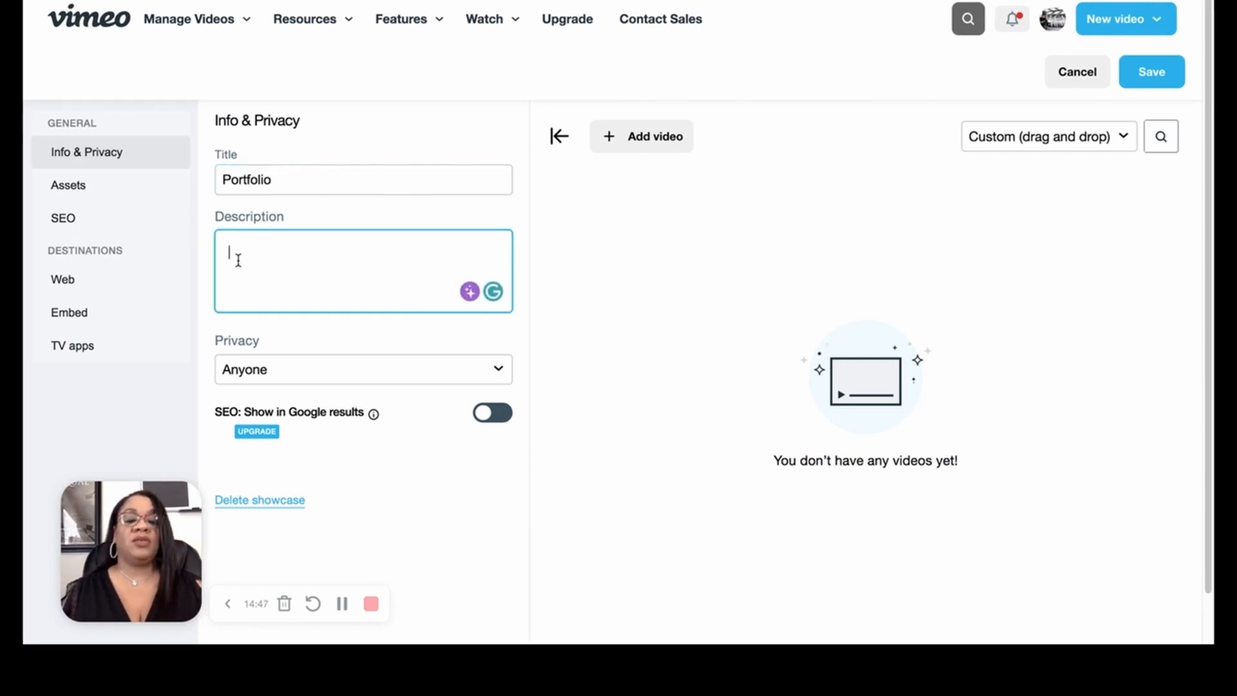
right_click(237, 259)
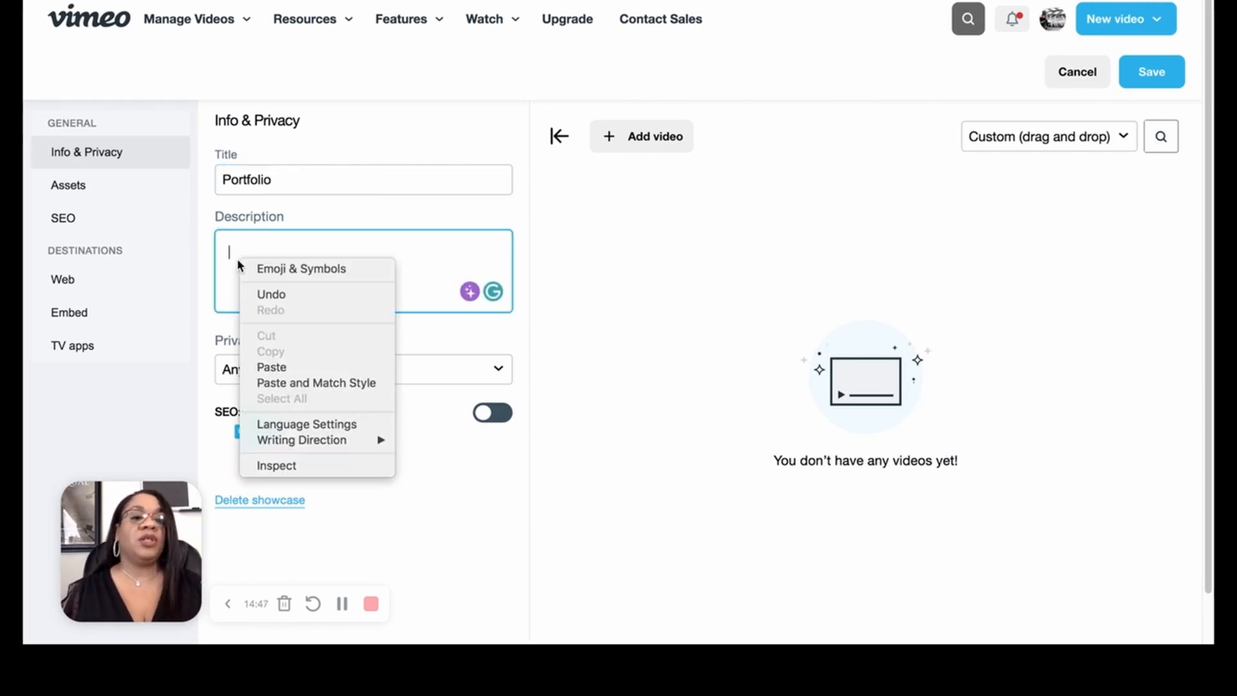
left_click(270, 367)
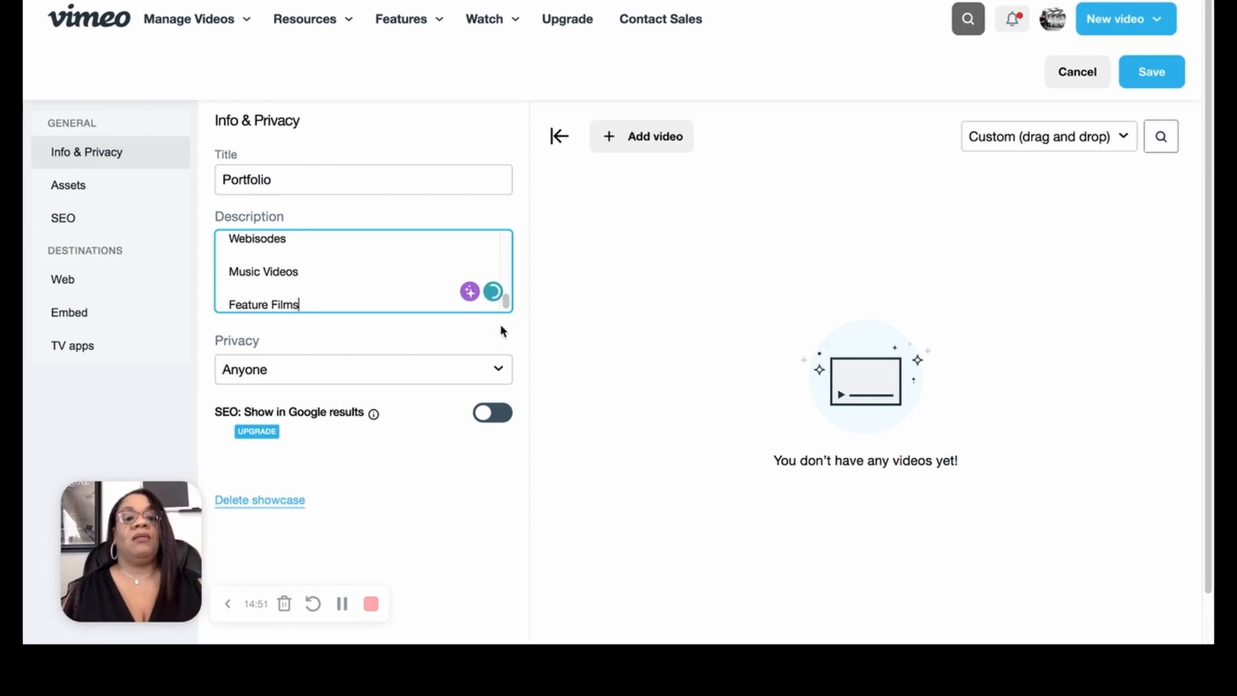
left_click_drag(508, 306, 501, 241)
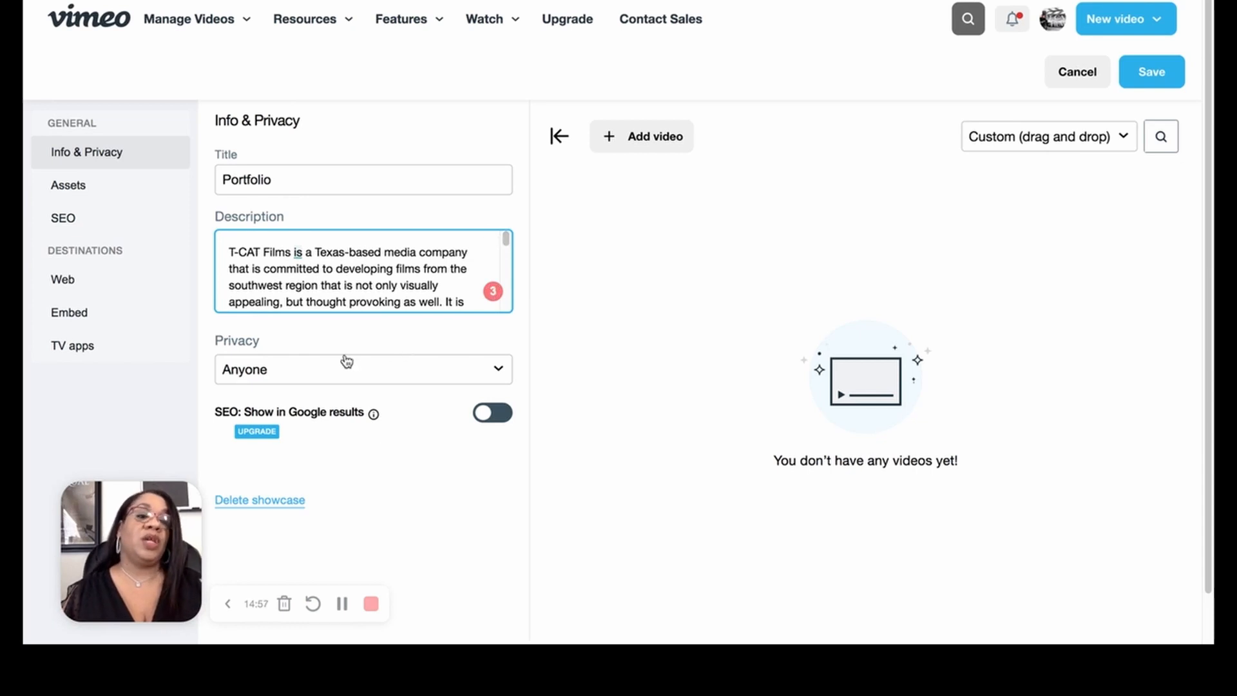
left_click(491, 371)
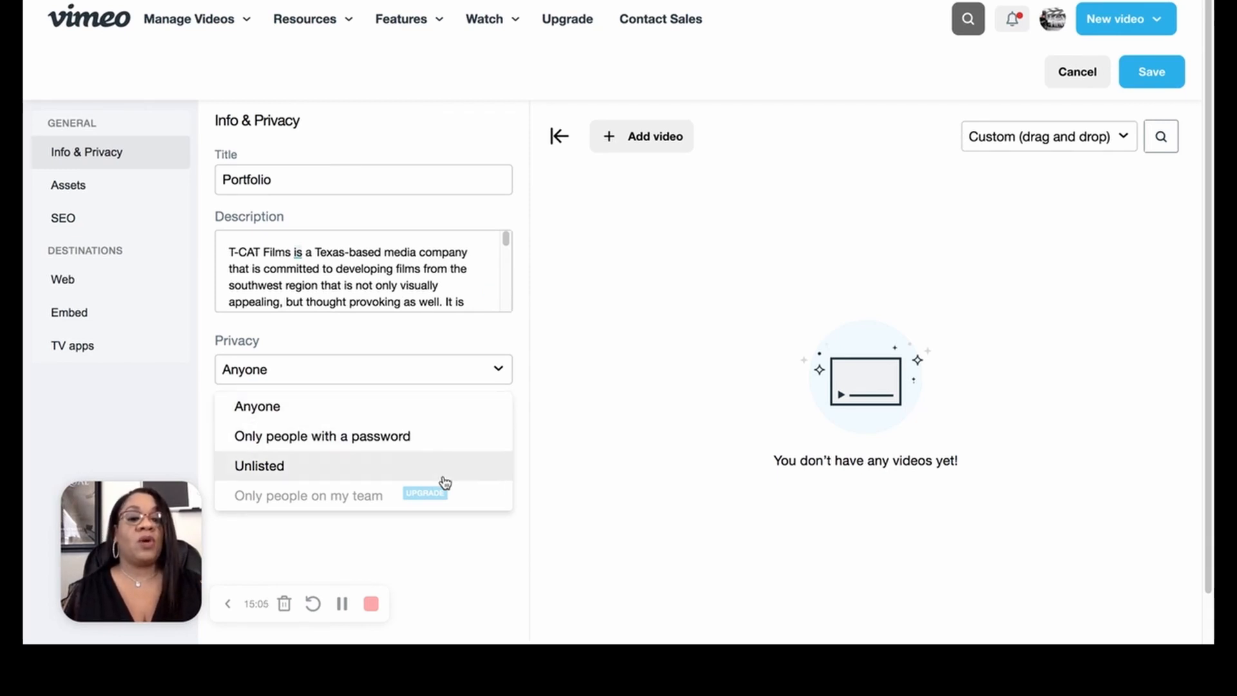
left_click(466, 210)
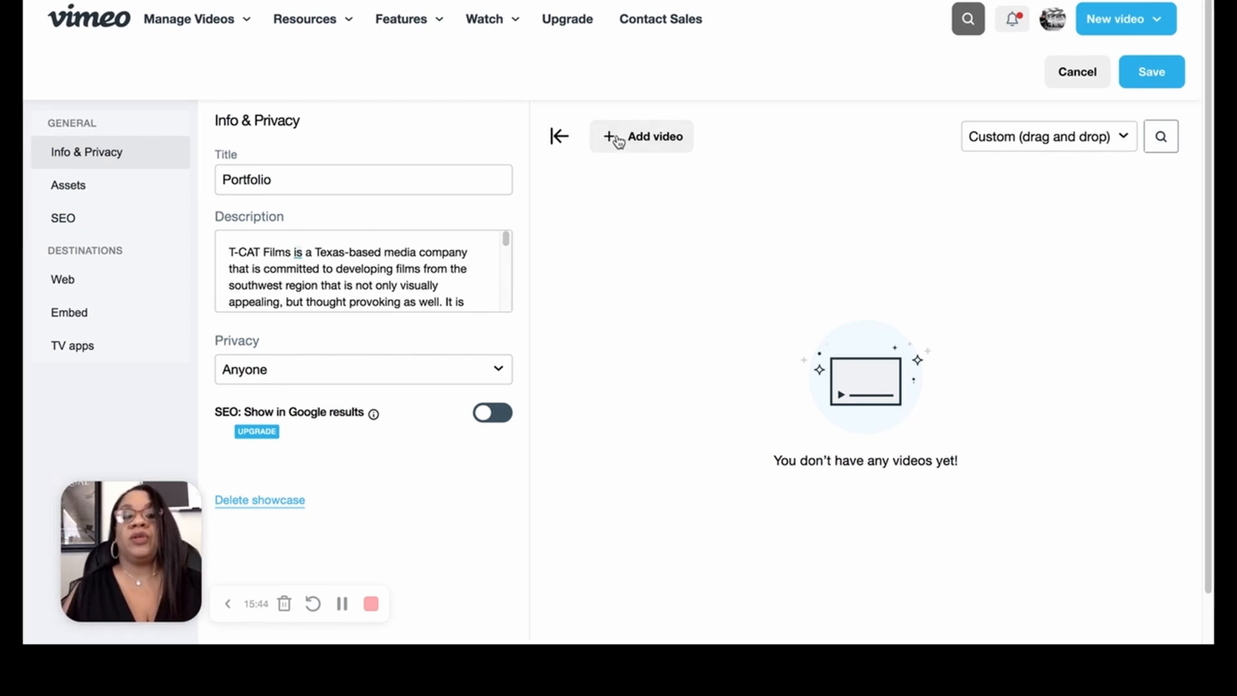
- Search the video library for "producer's" and add the Producer's Reel video to the showcase
left_click(617, 139)
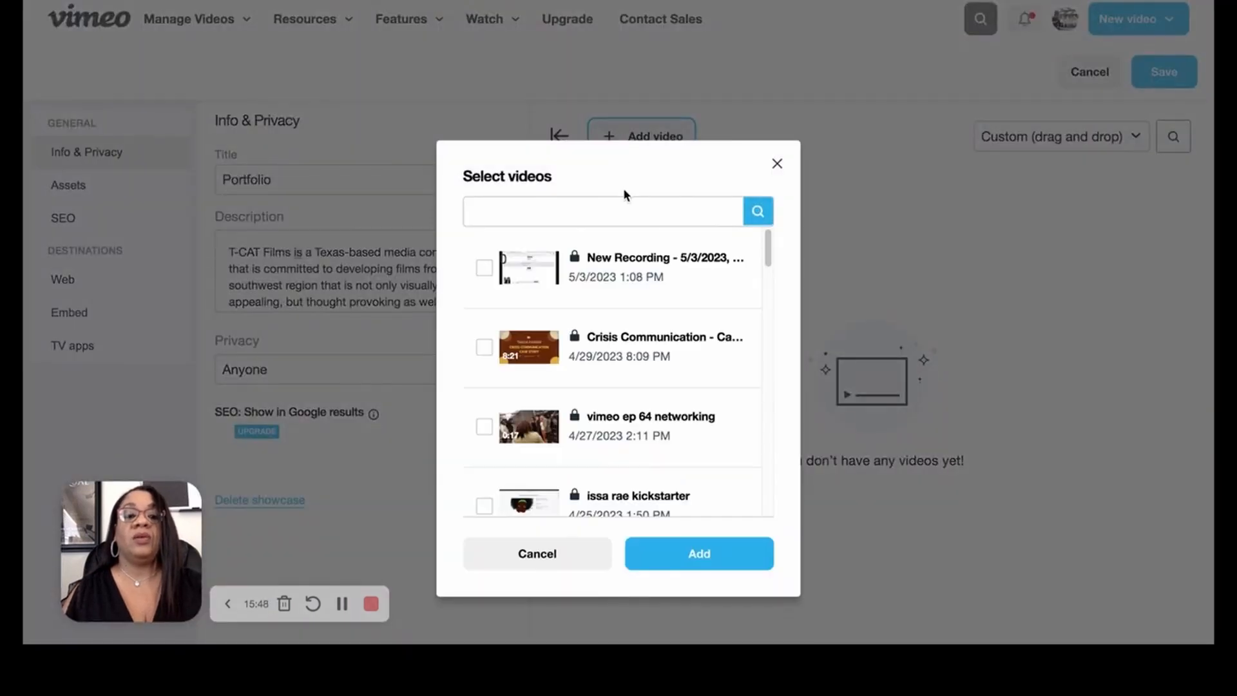
left_click(600, 161)
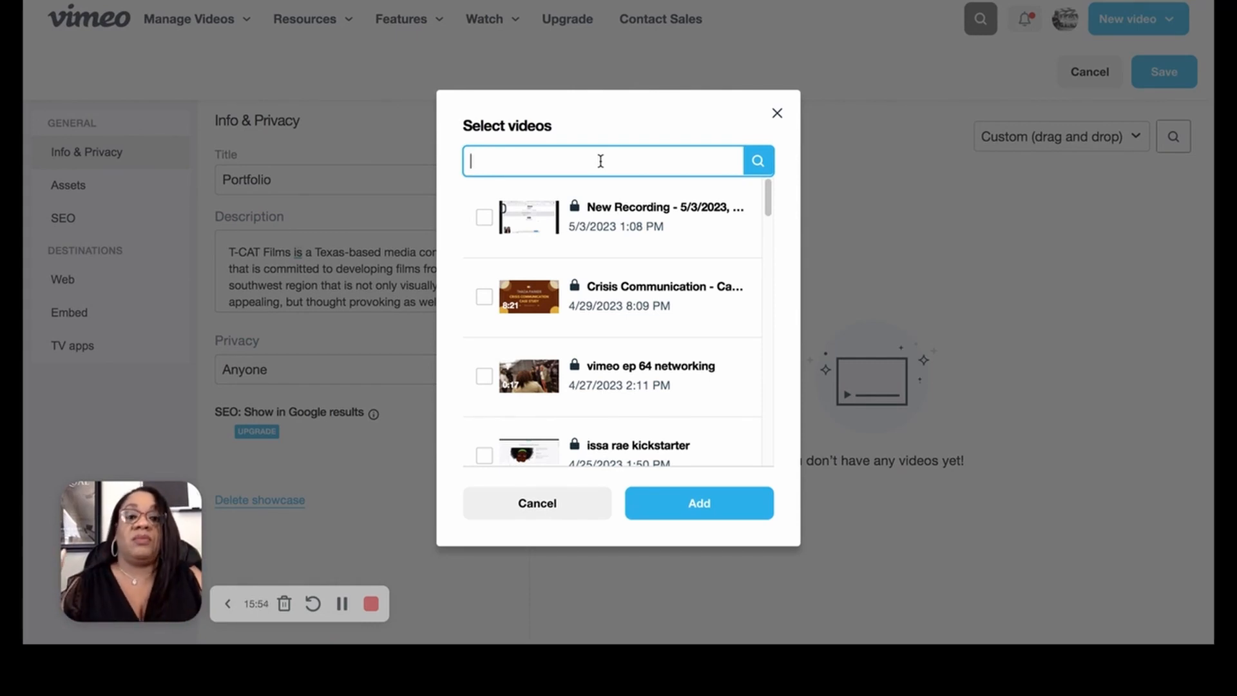
type("produ")
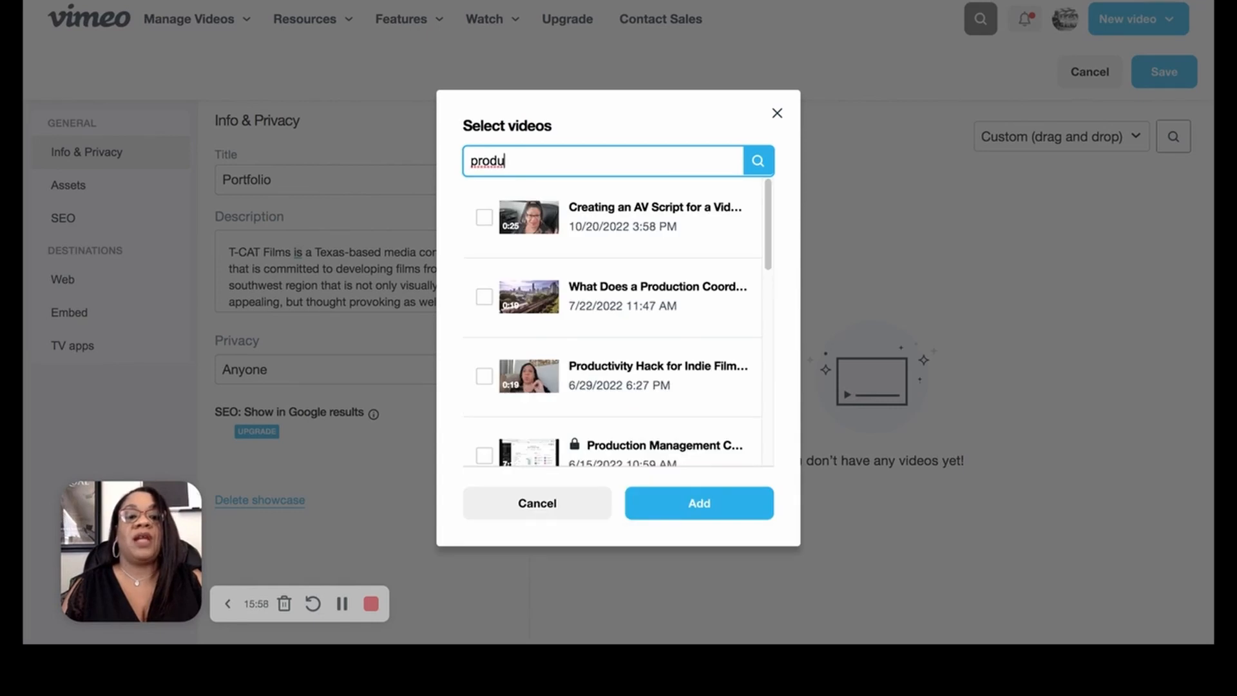
type("cer's")
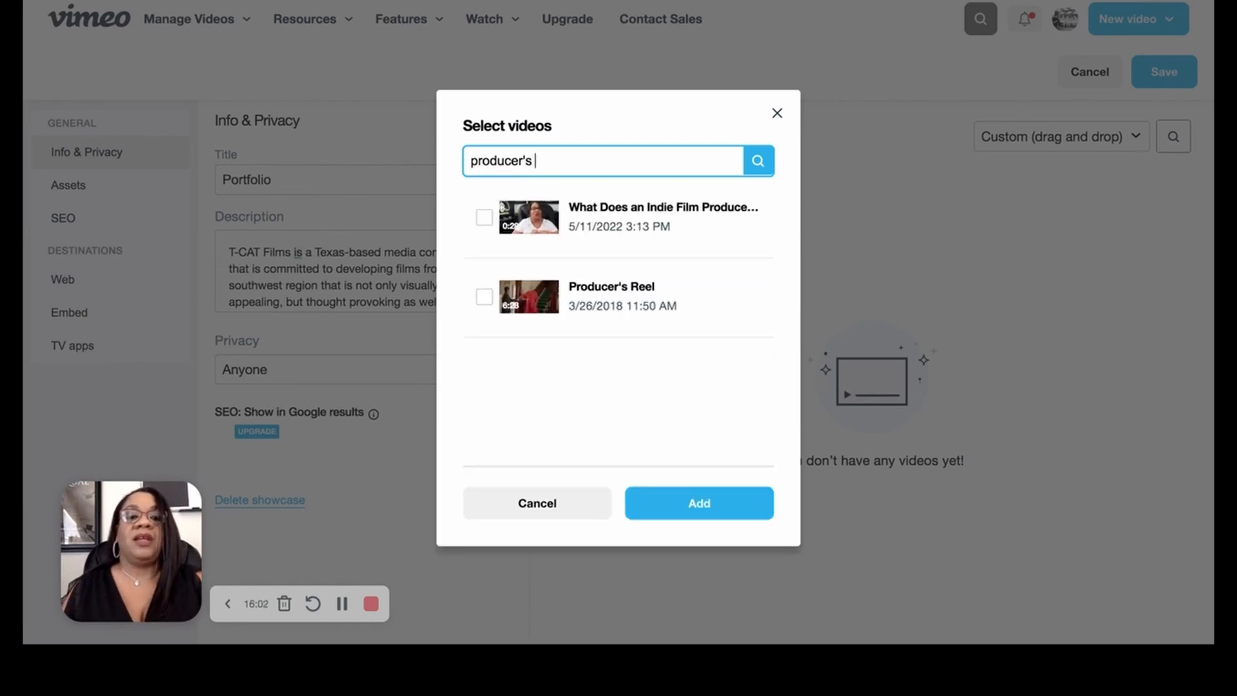
left_click(484, 297)
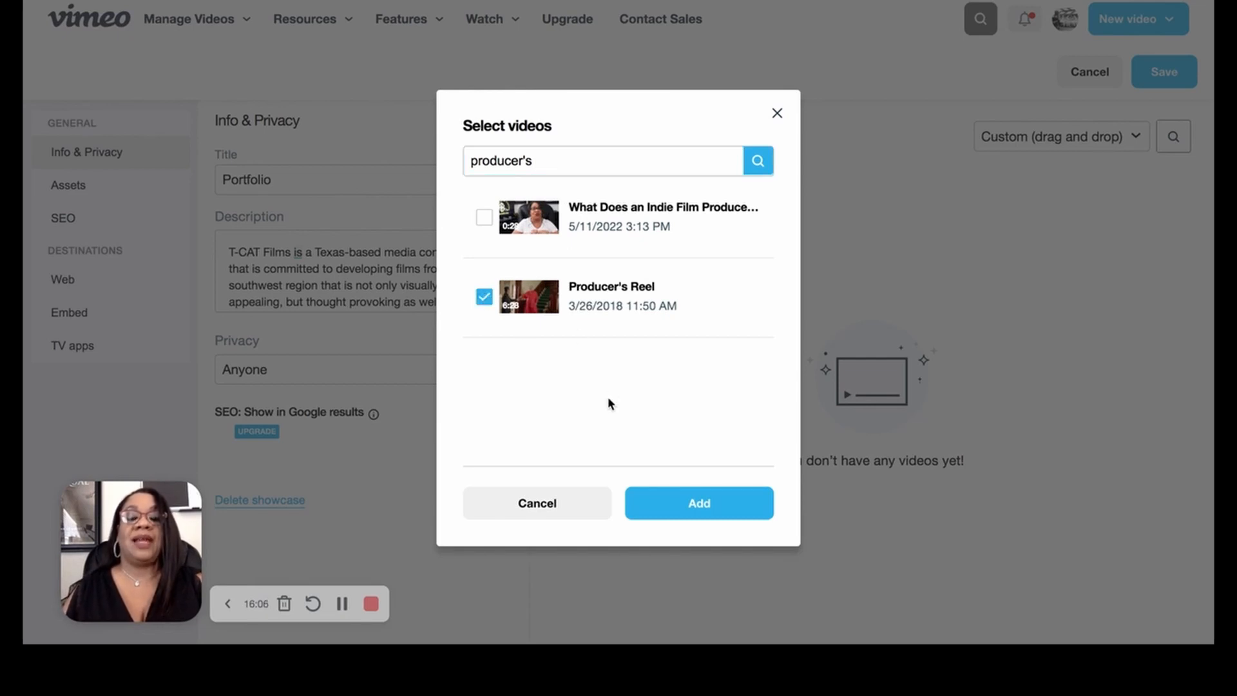
left_click(683, 505)
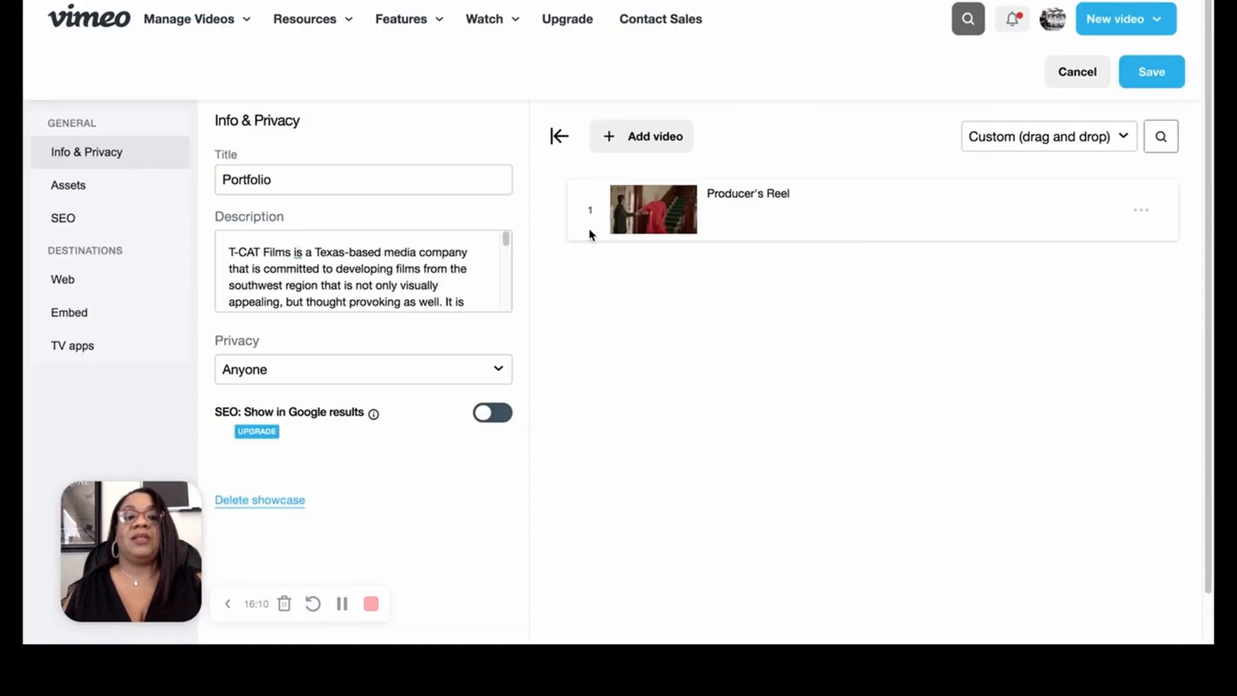
- Search the video library for "because i love you" and add Because I Love You - Scene Clip to the showcase
left_click(653, 137)
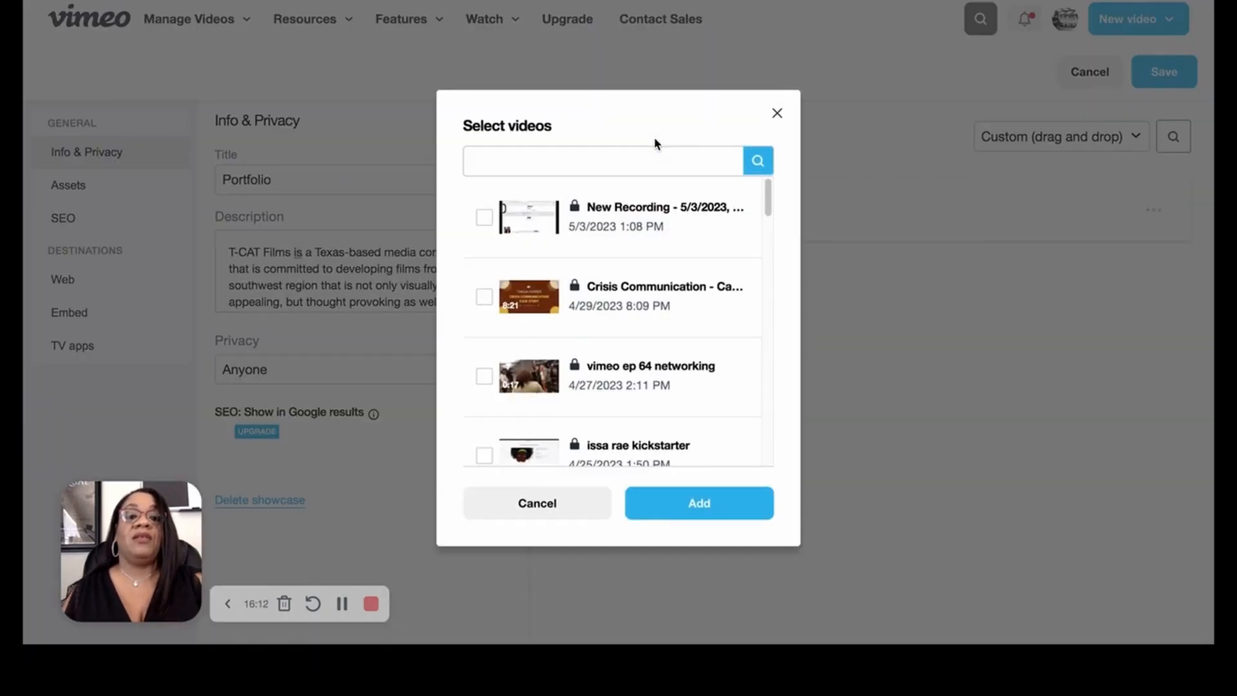
left_click(597, 161)
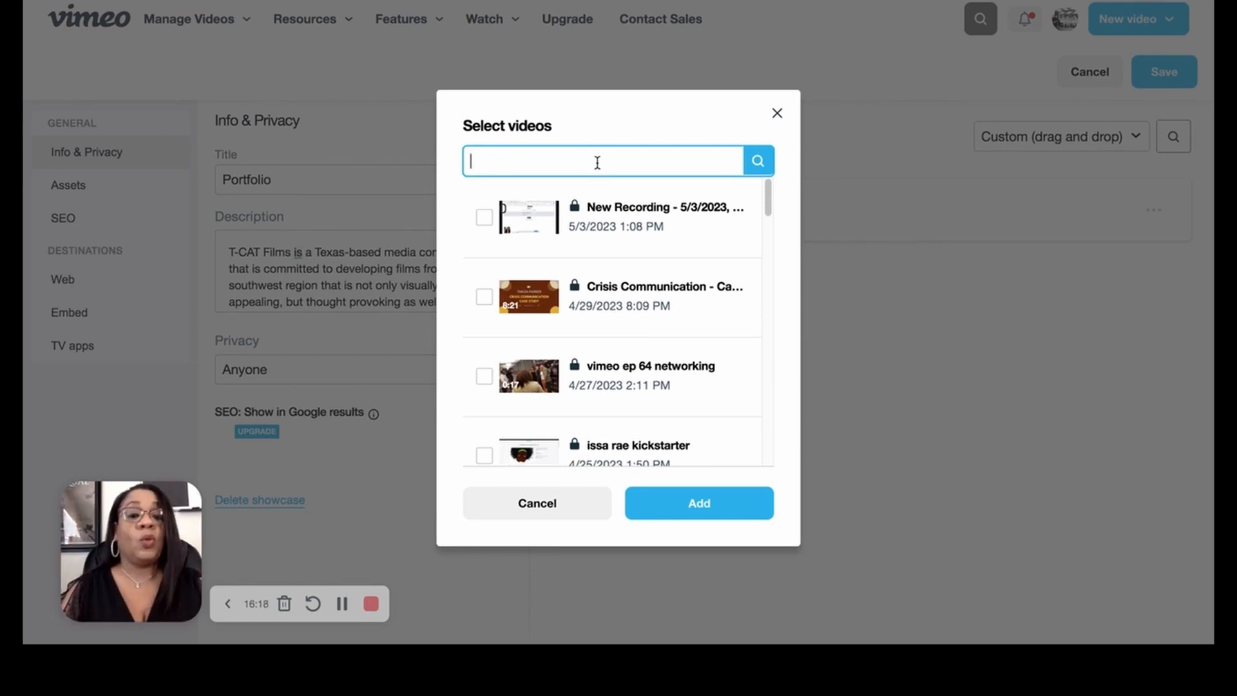
type("beca")
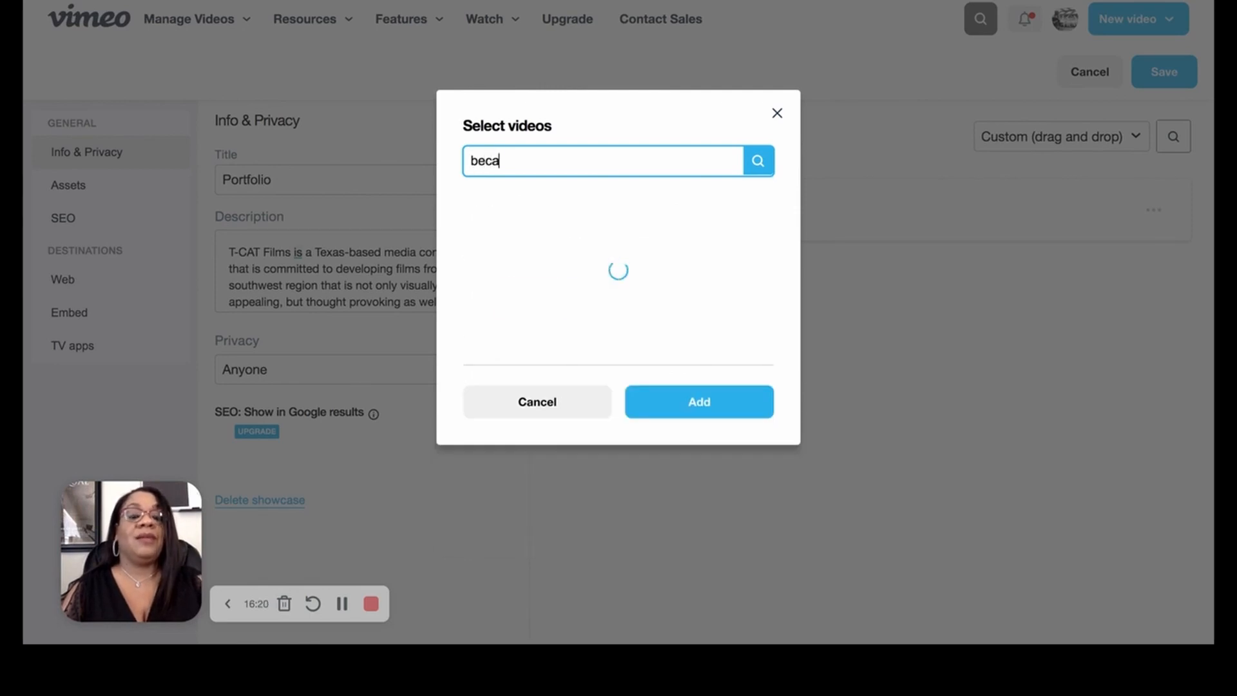
type("use")
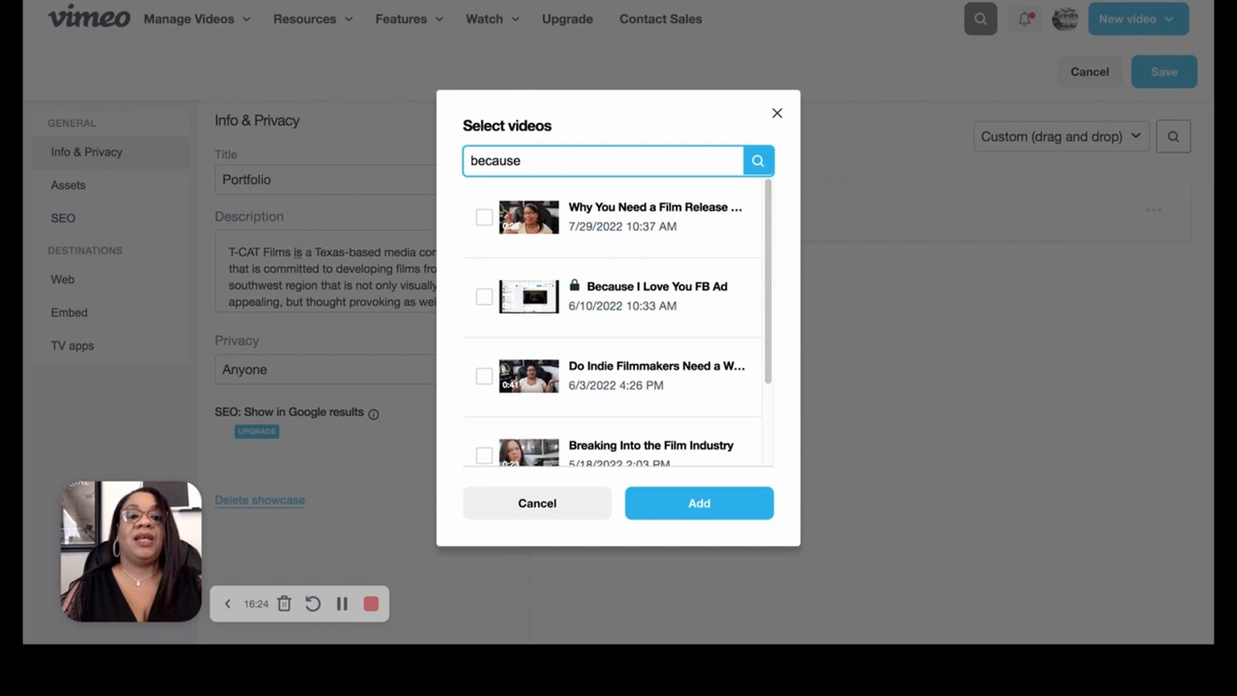
type(" i love you")
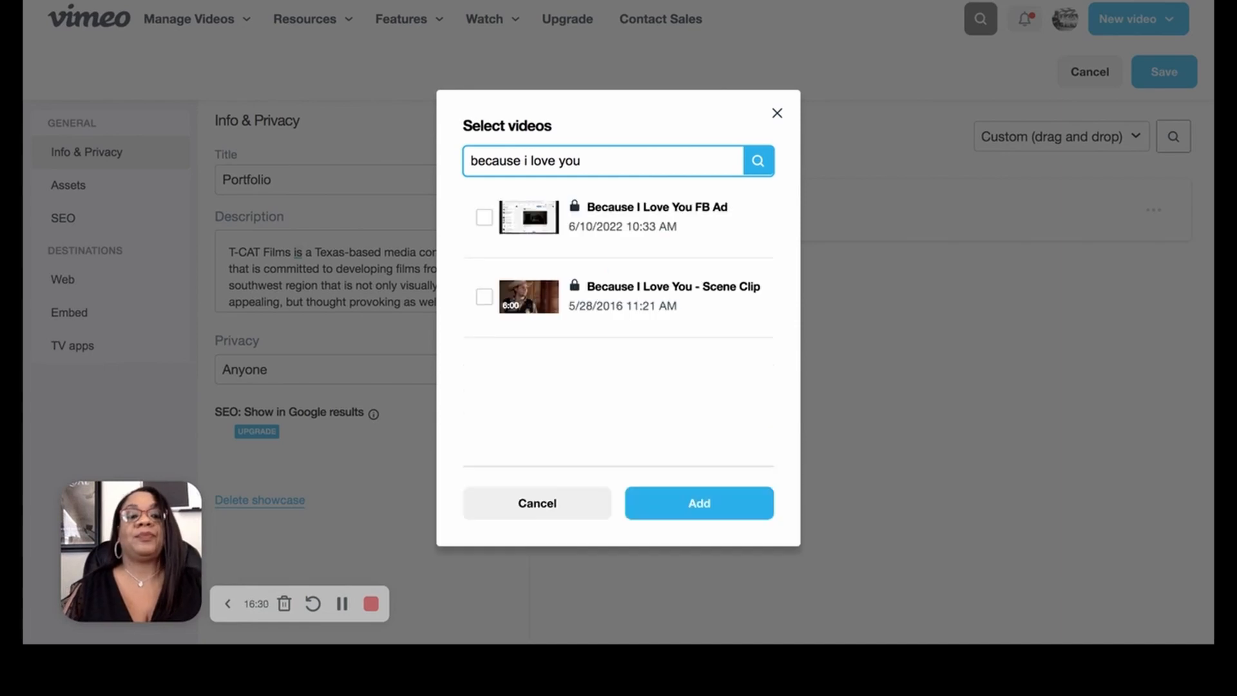
left_click(484, 300)
left_click(677, 508)
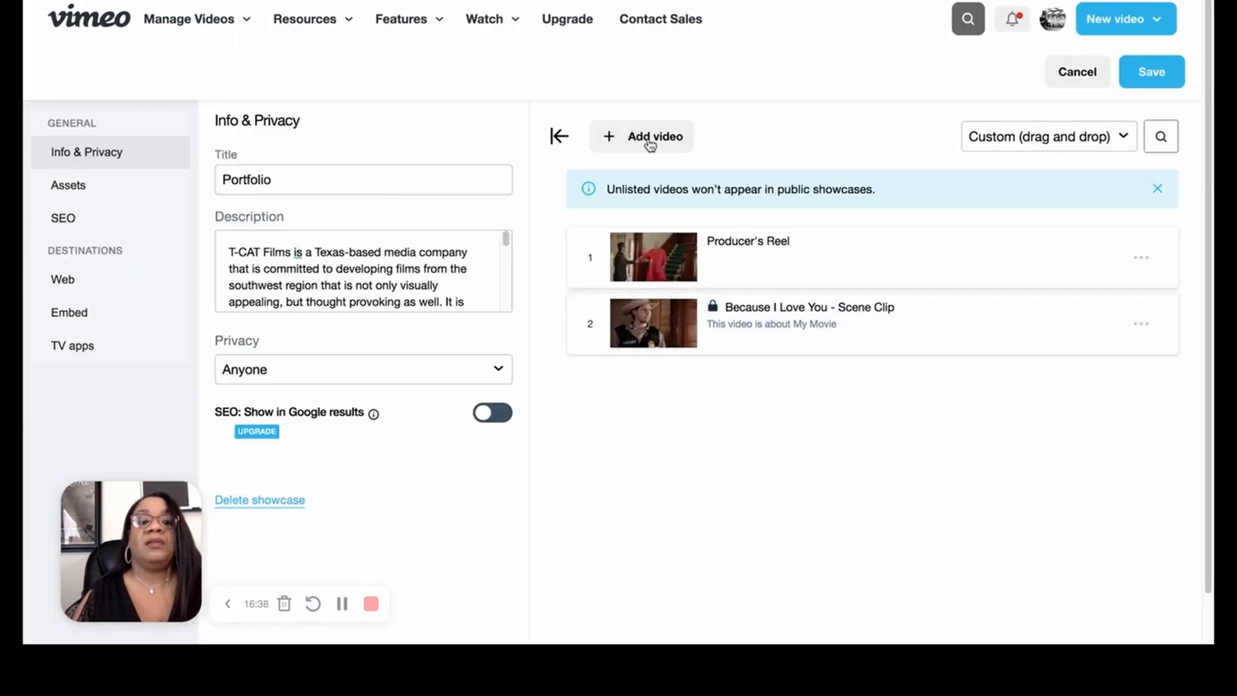
- Search the video library for "featur" and add the Flashes featurette video to the showcase
left_click(647, 138)
left_click(636, 156)
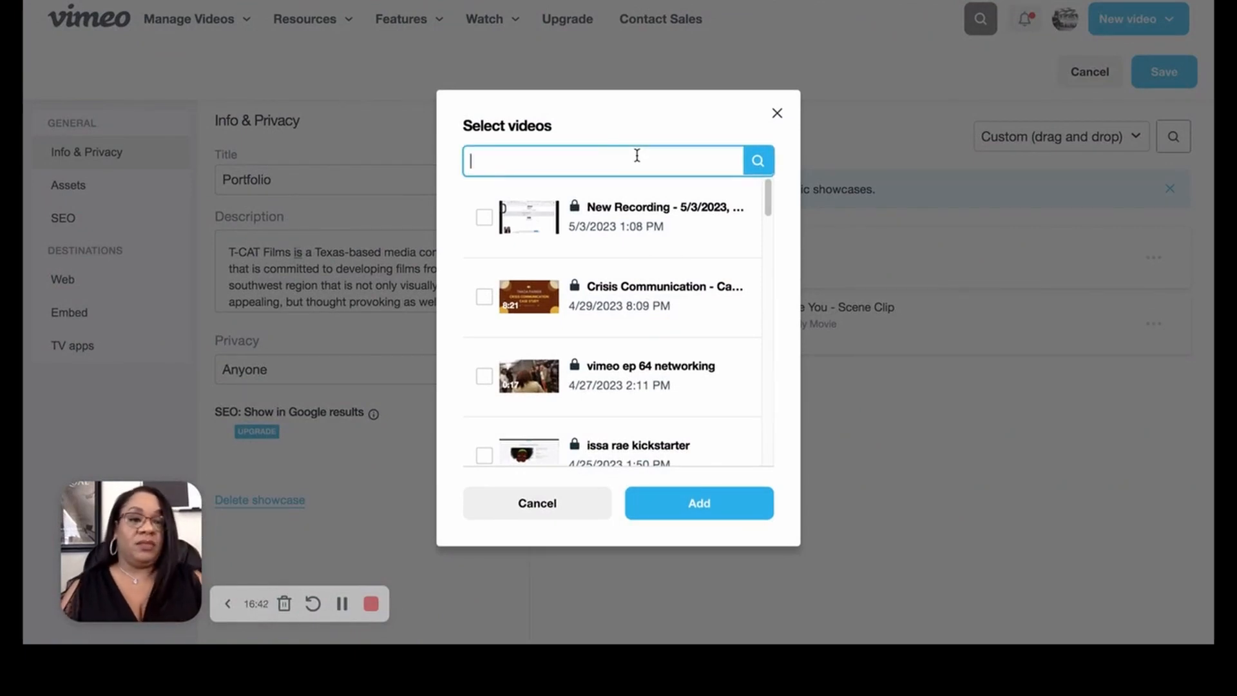
type("featur")
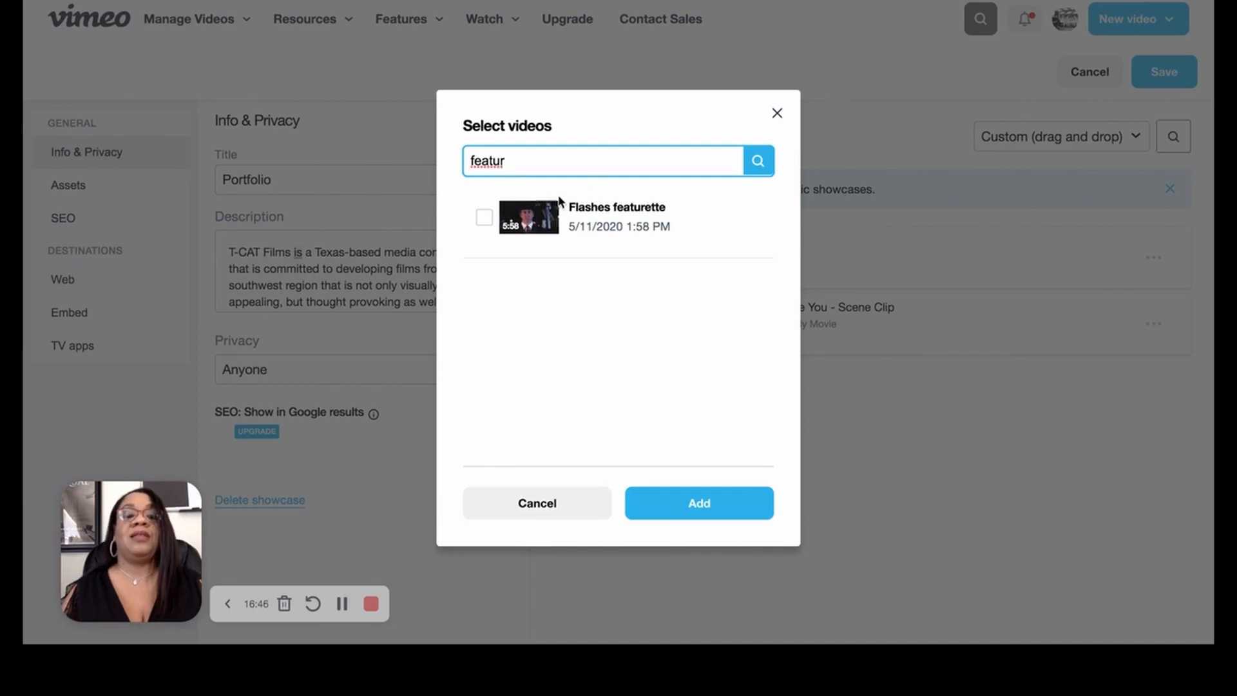
left_click(484, 218)
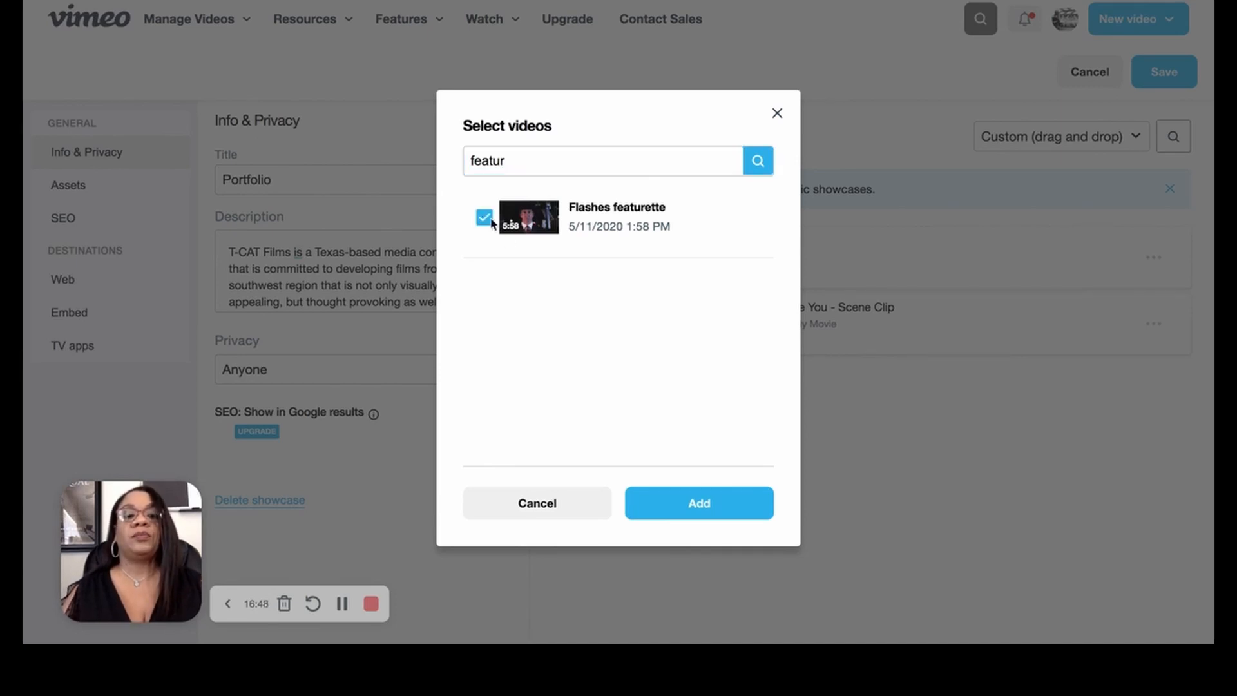
left_click(711, 511)
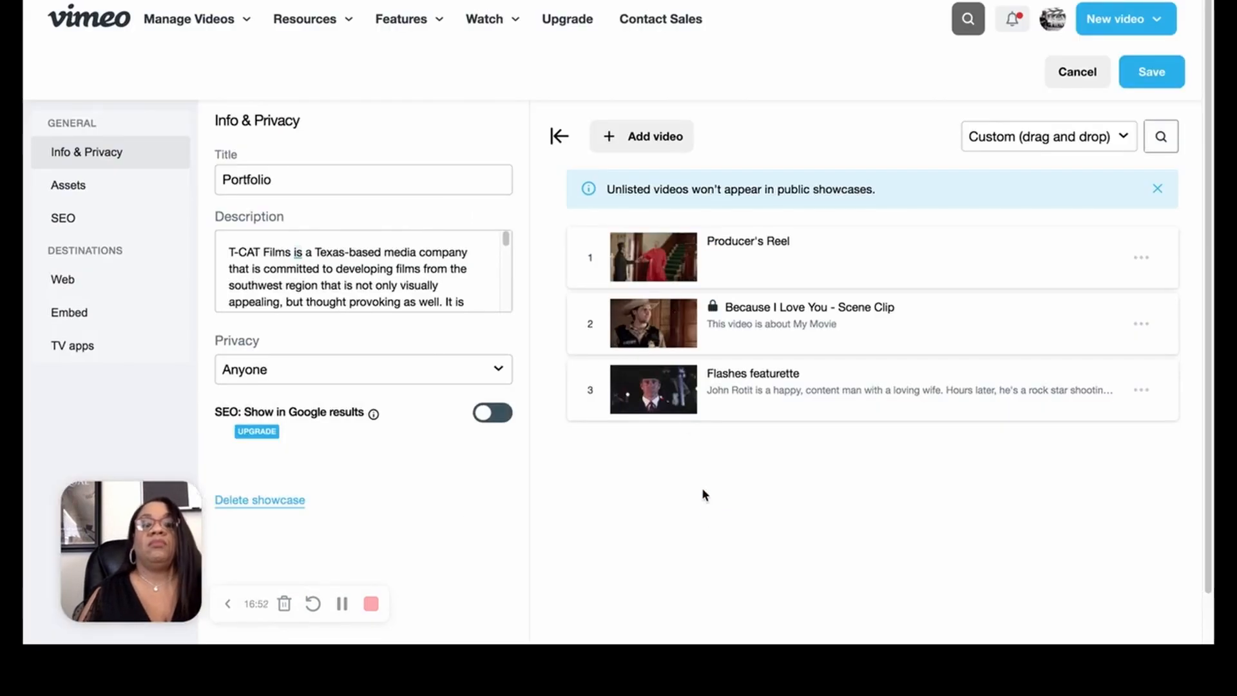
- Open the showcase's video selection and get ready to search for more videos
left_click(655, 137)
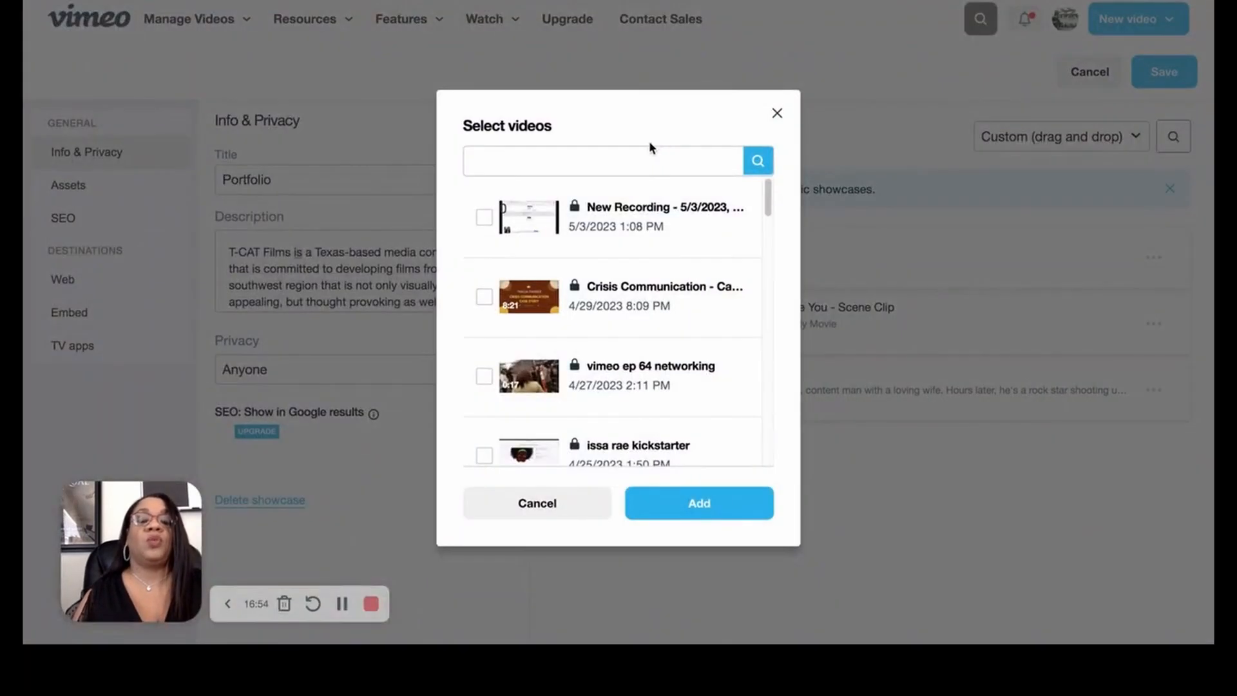
left_click(601, 161)
type("f")
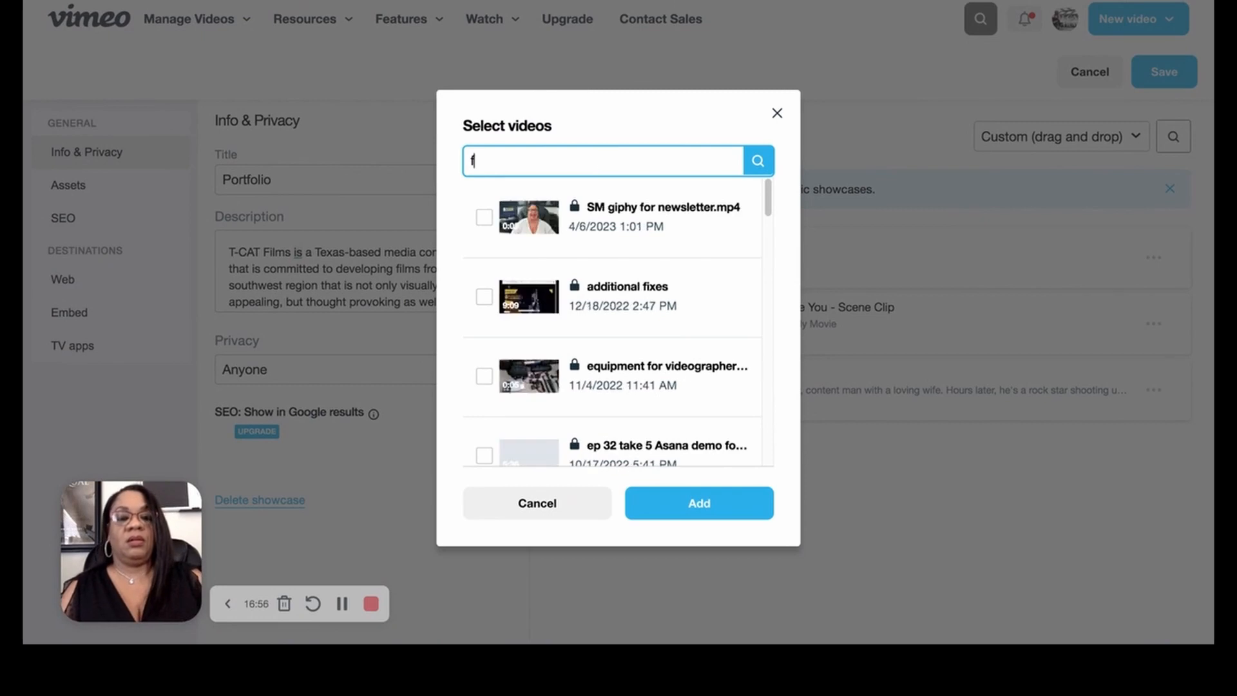
type("las")
key("BackSpace")
key("BackSpace")
key("BackSpace")
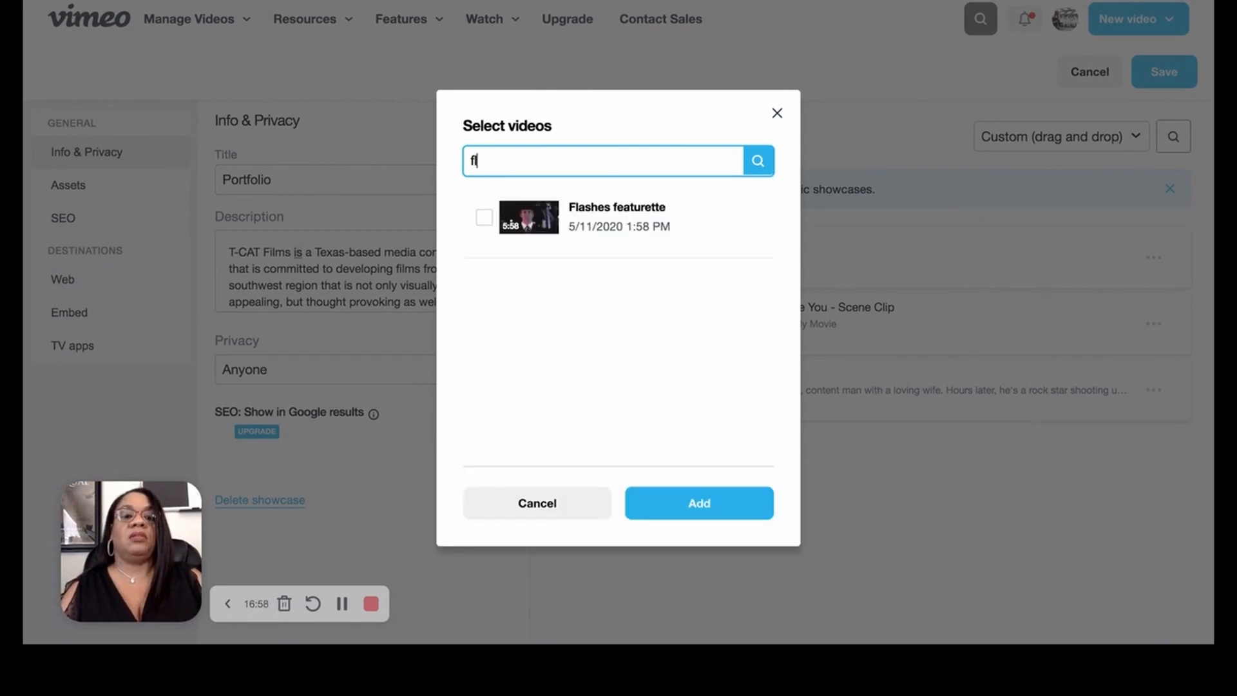
key("BackSpace")
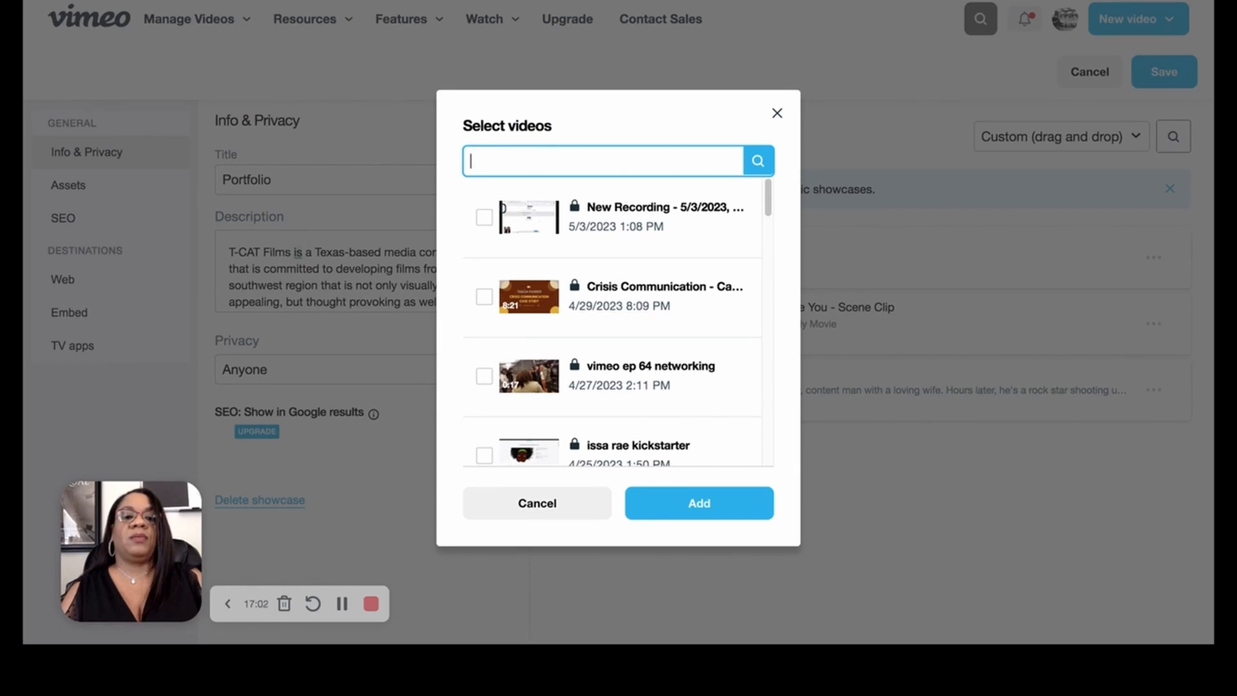
- Search for "traile" and add the Karma, Created Equal Official Trailer and "Created Equal" First Look Trailer videos to the showcase
type("traile")
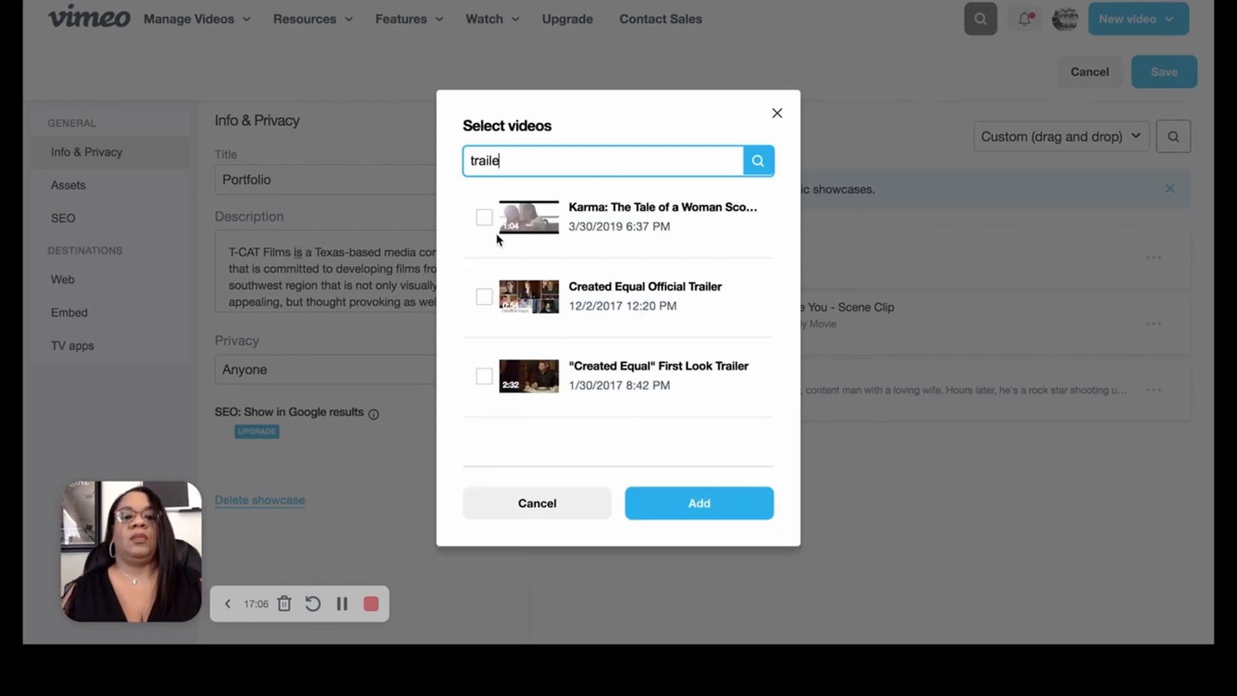
left_click(484, 219)
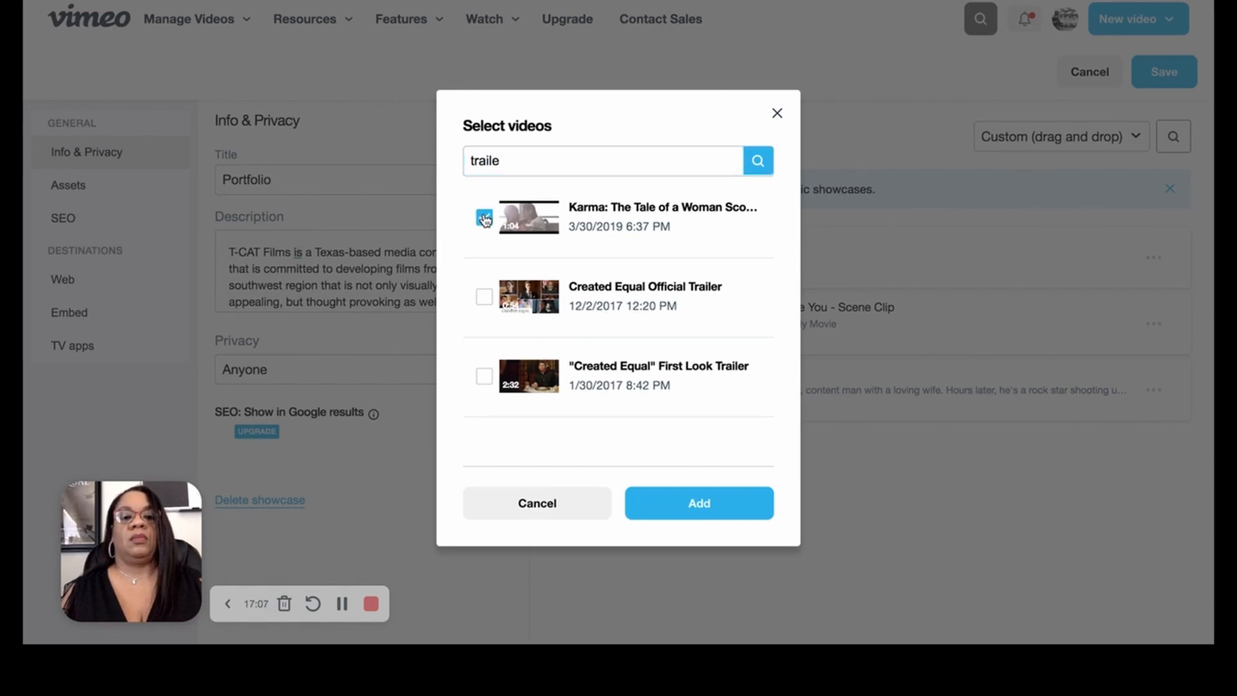
left_click(485, 297)
left_click(484, 376)
left_click(683, 499)
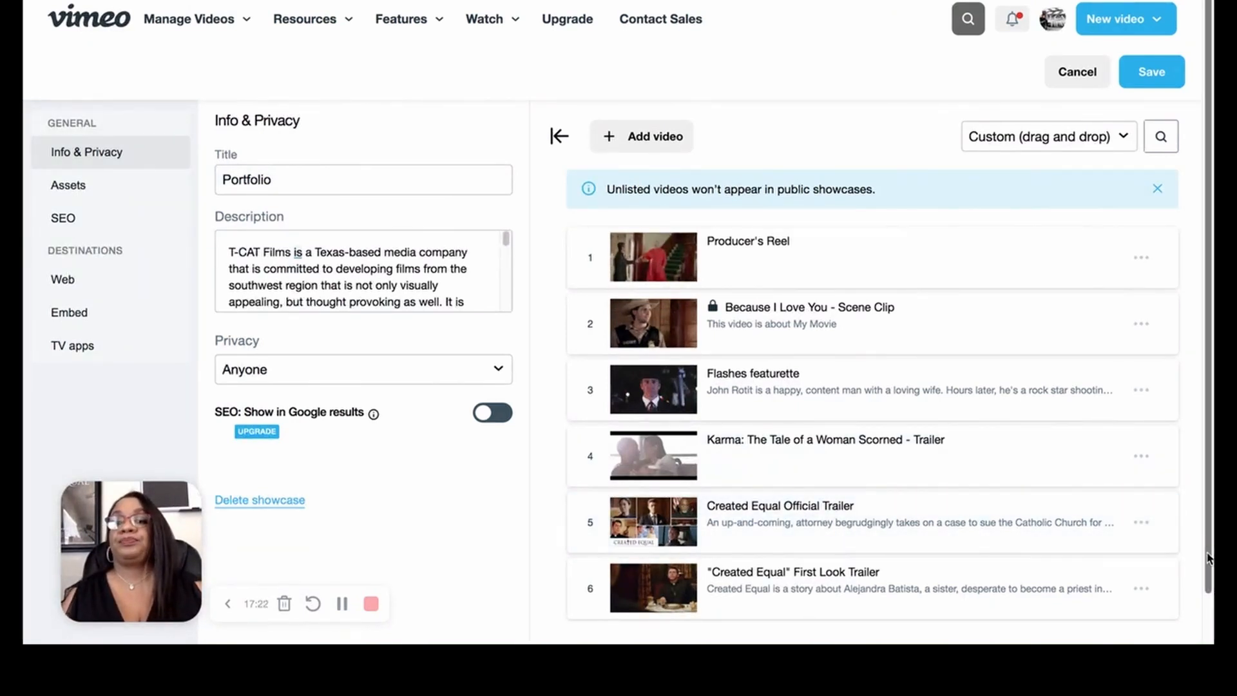
- Reorder the showcase by moving Because I Love You - Scene Clip to first, Flashes featurette to second, and Producer's Reel to first
scroll(1208, 558, "down", 1)
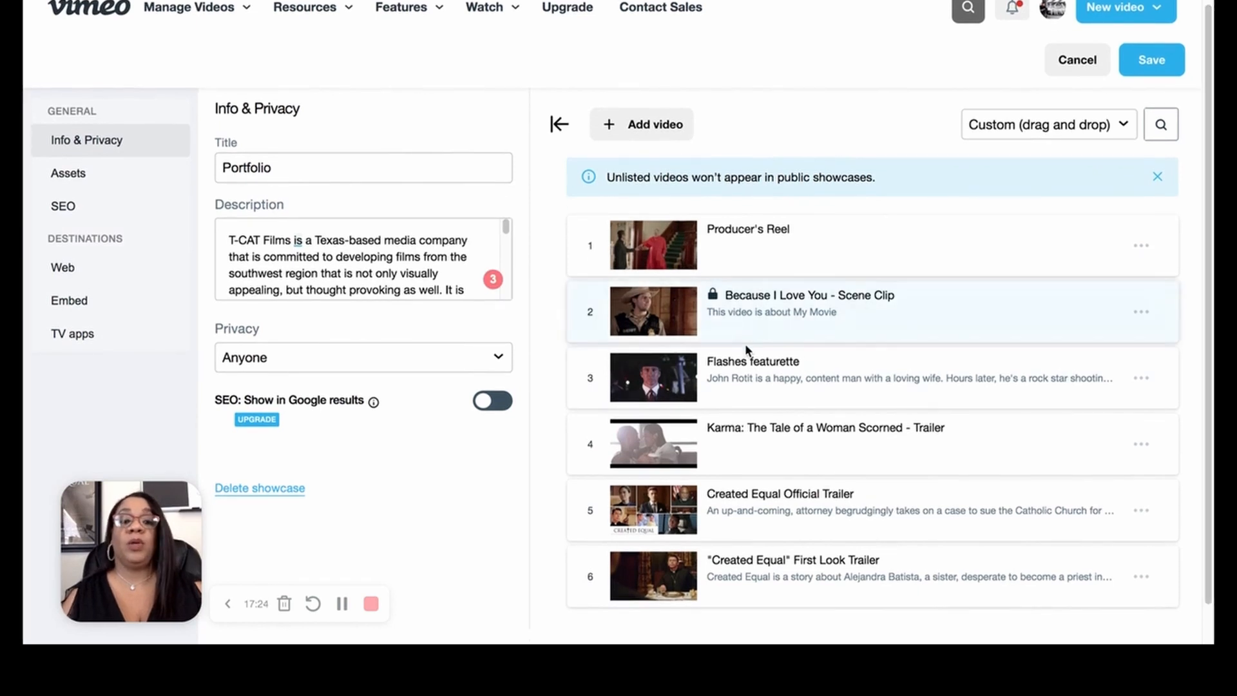
left_click_drag(590, 320, 588, 247)
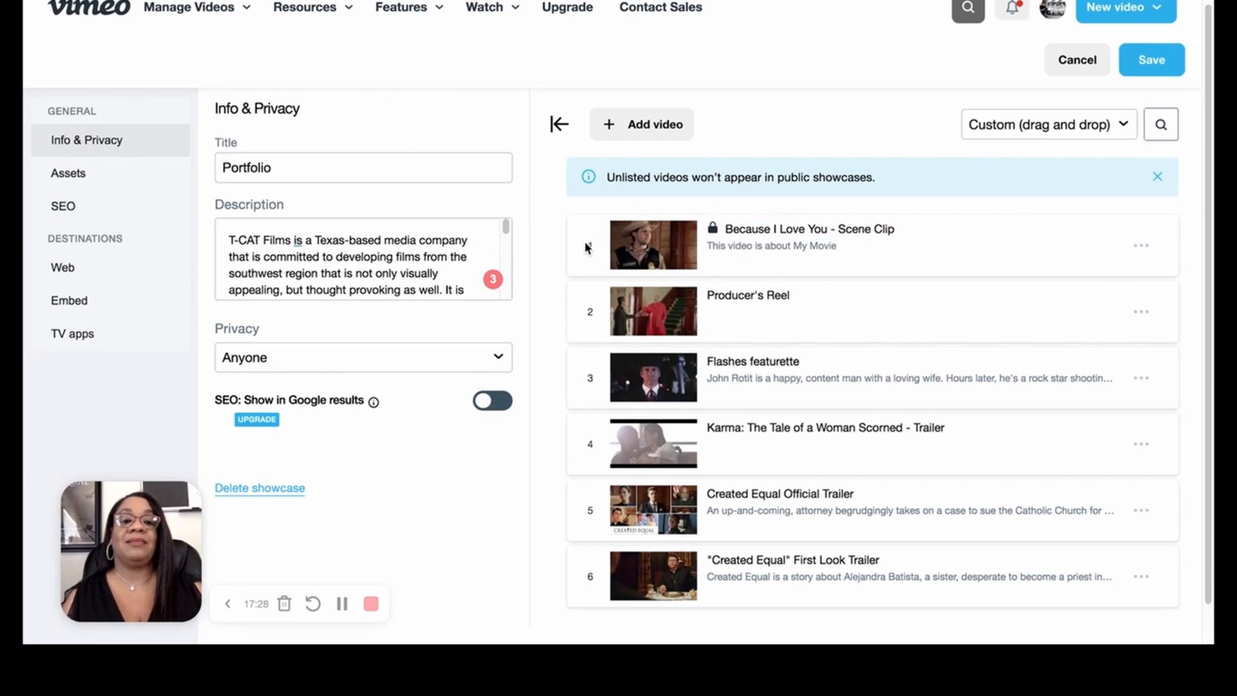
left_click_drag(588, 382, 590, 311)
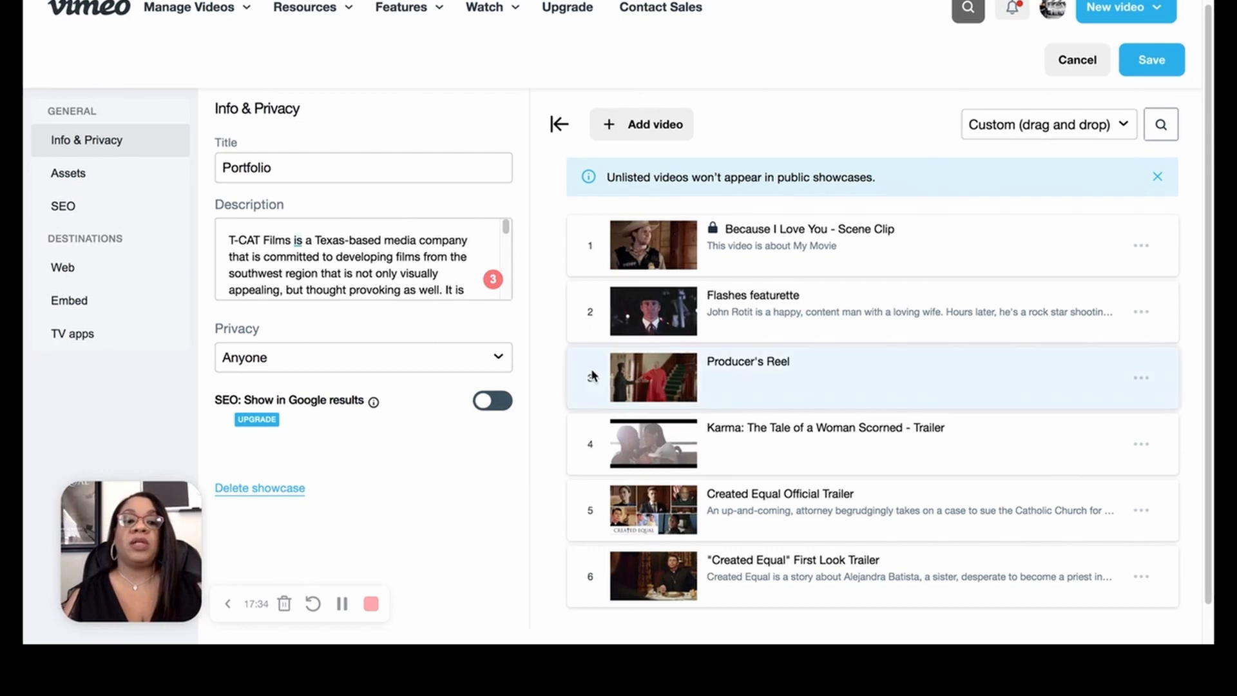
left_click_drag(590, 377, 598, 252)
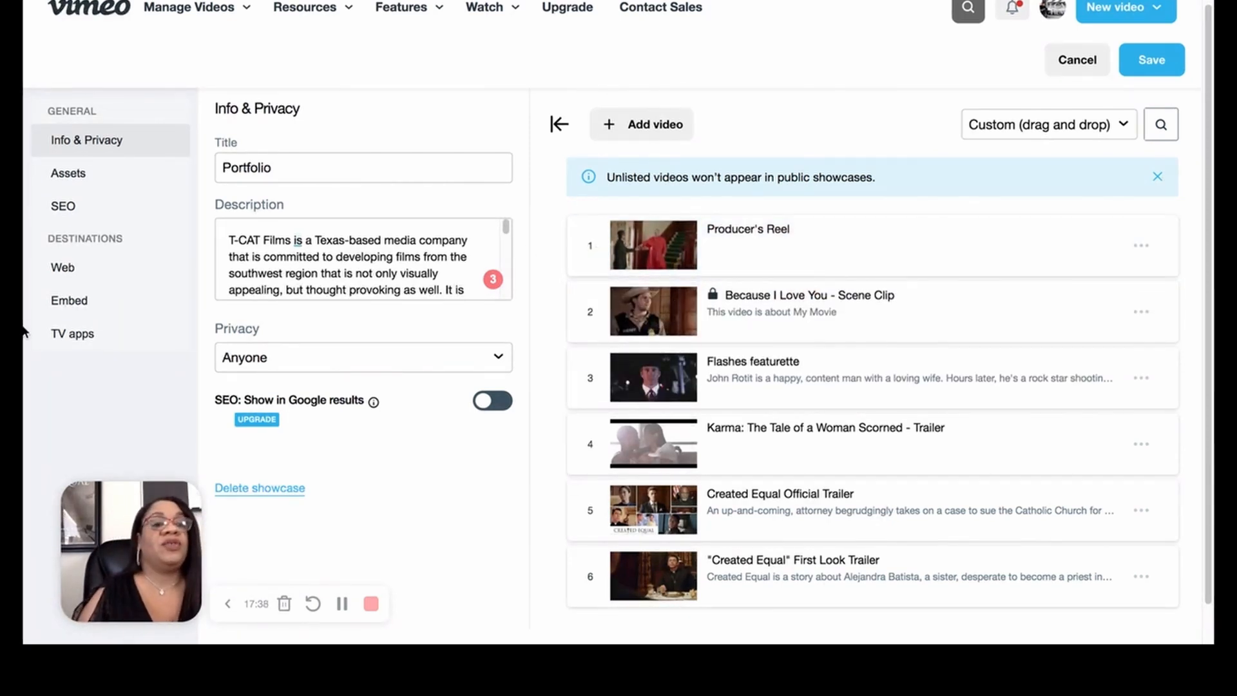
- Set the showcase's thumbnail to the 06:06 frame of the Producer's Reel video, selected from video in the showcase assets
left_click(62, 175)
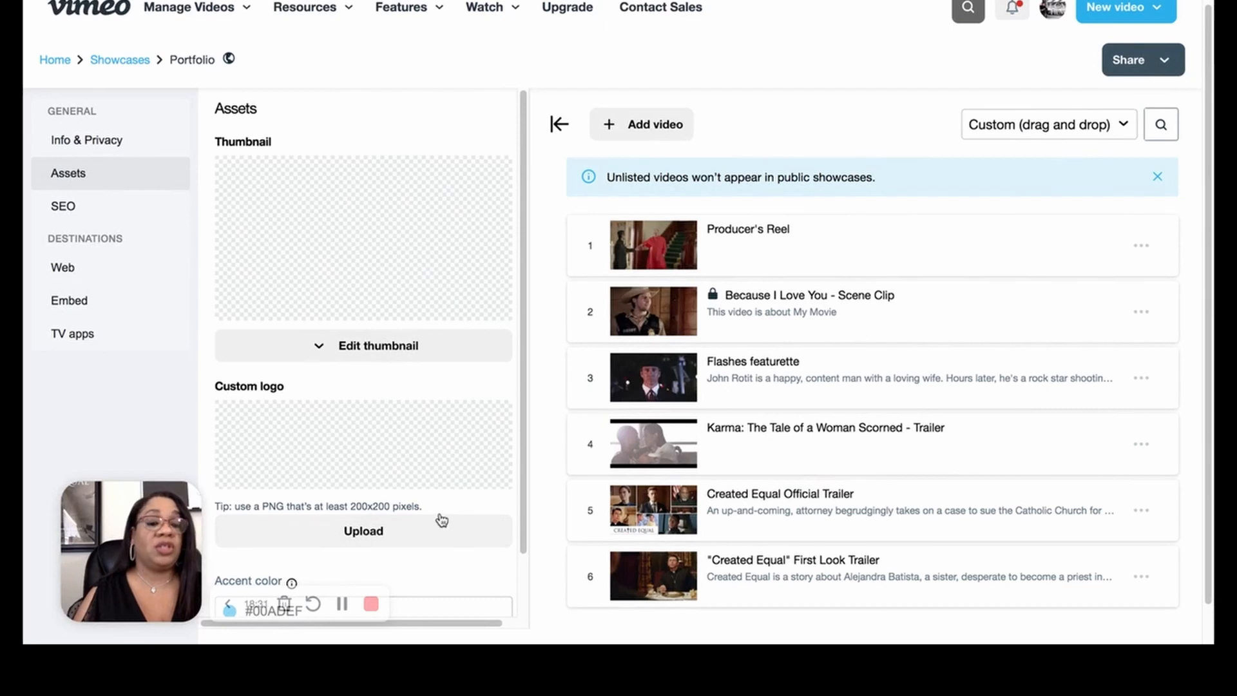
left_click(372, 348)
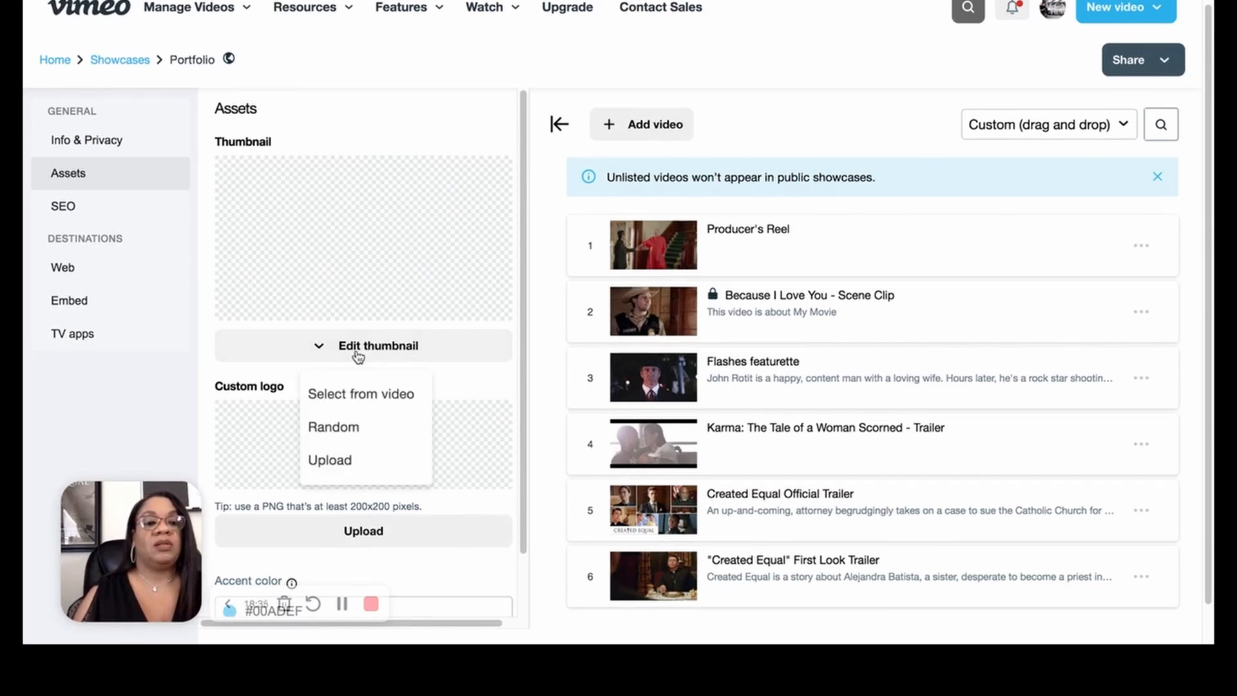
left_click(350, 431)
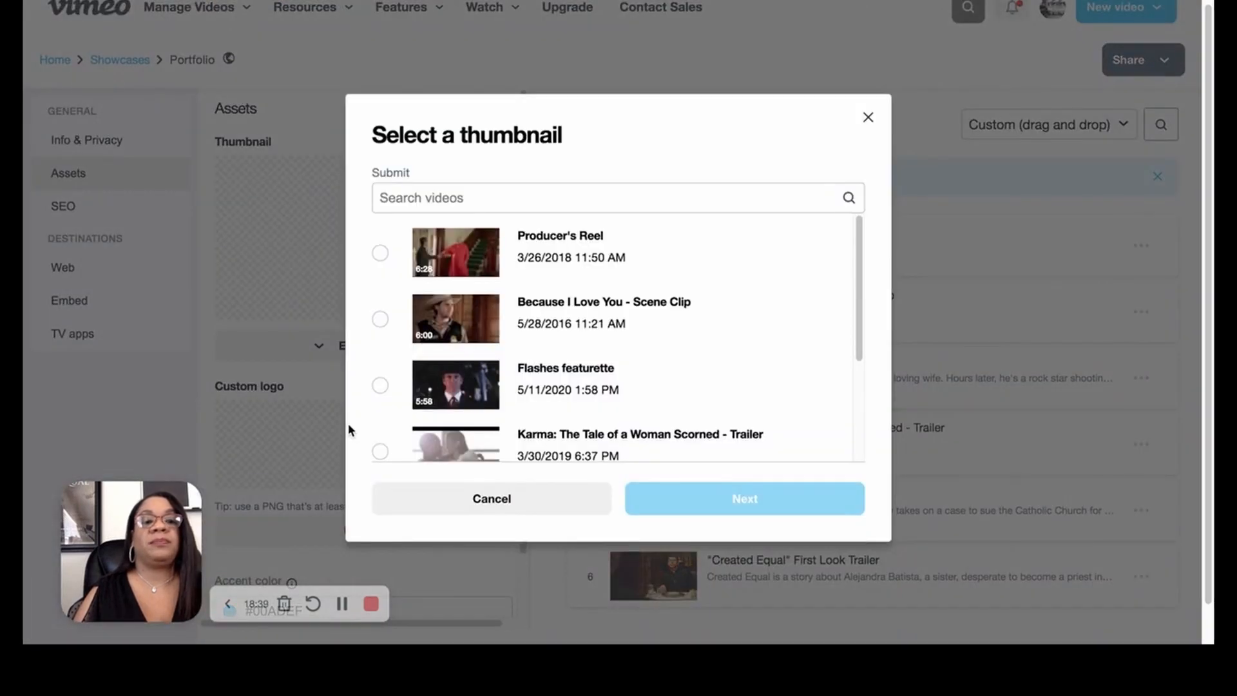
left_click(380, 253)
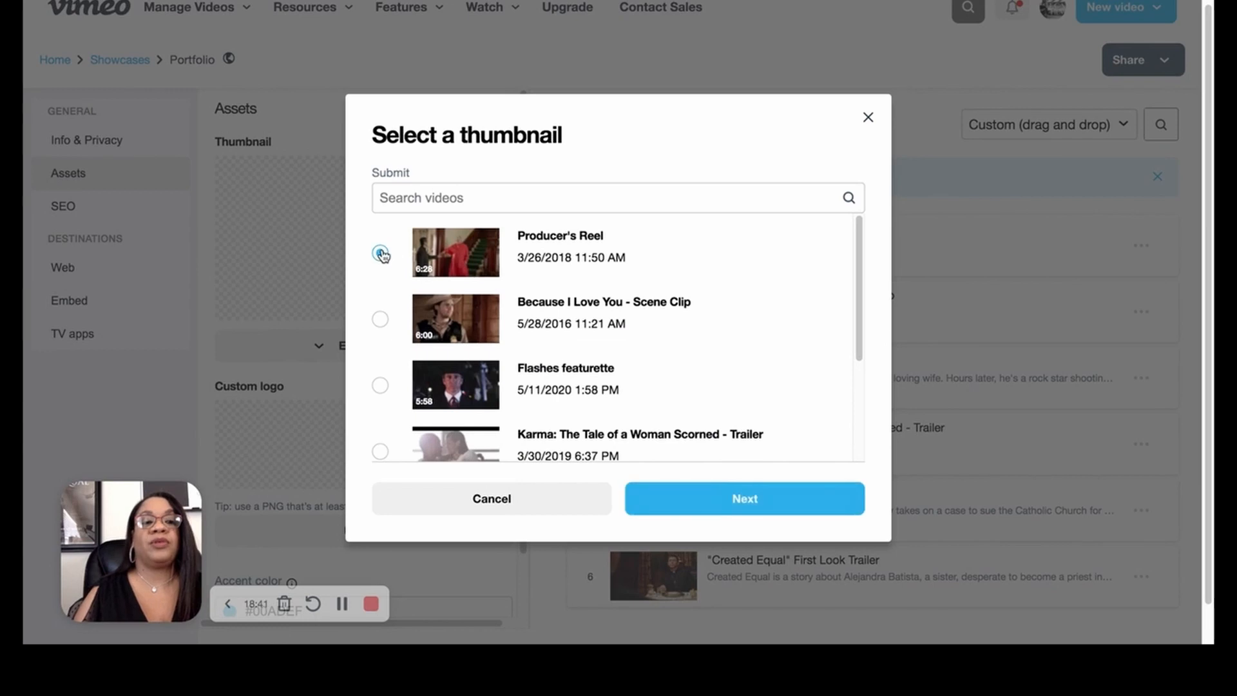
left_click(755, 501)
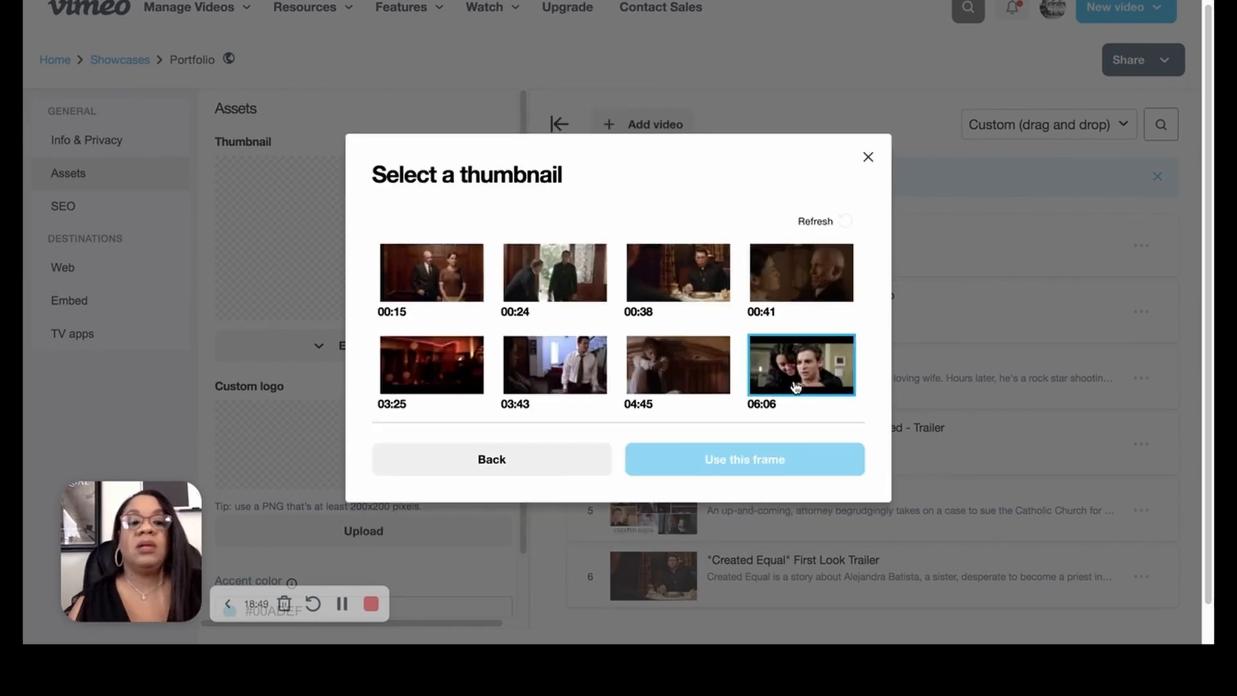
left_click(795, 383)
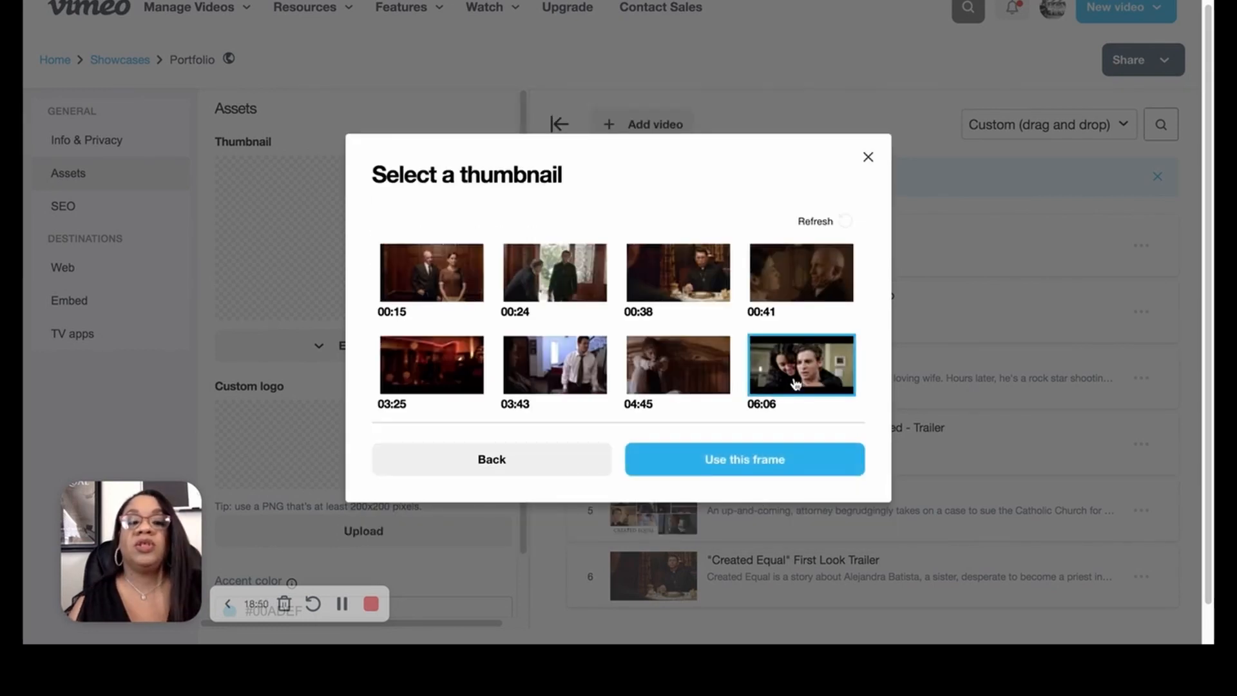
left_click(726, 460)
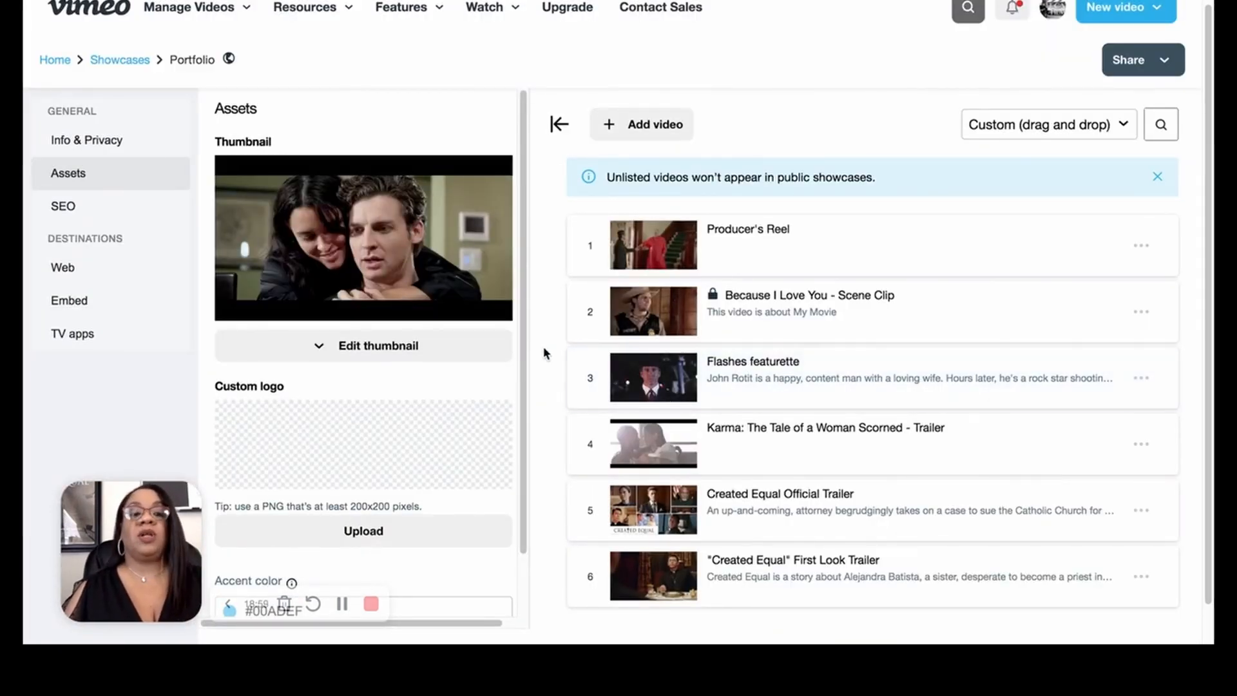
- Try to set the showcase's accent color to near-black #010709
scroll(525, 346, "down", 2)
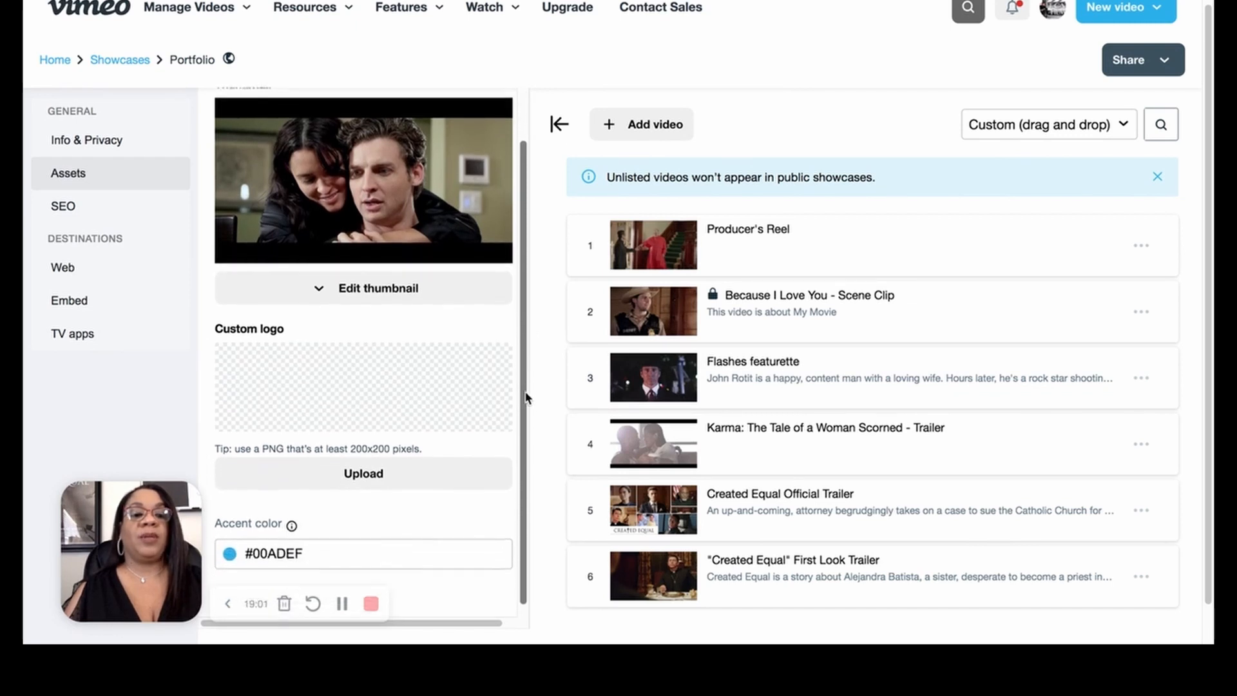
left_click(320, 544)
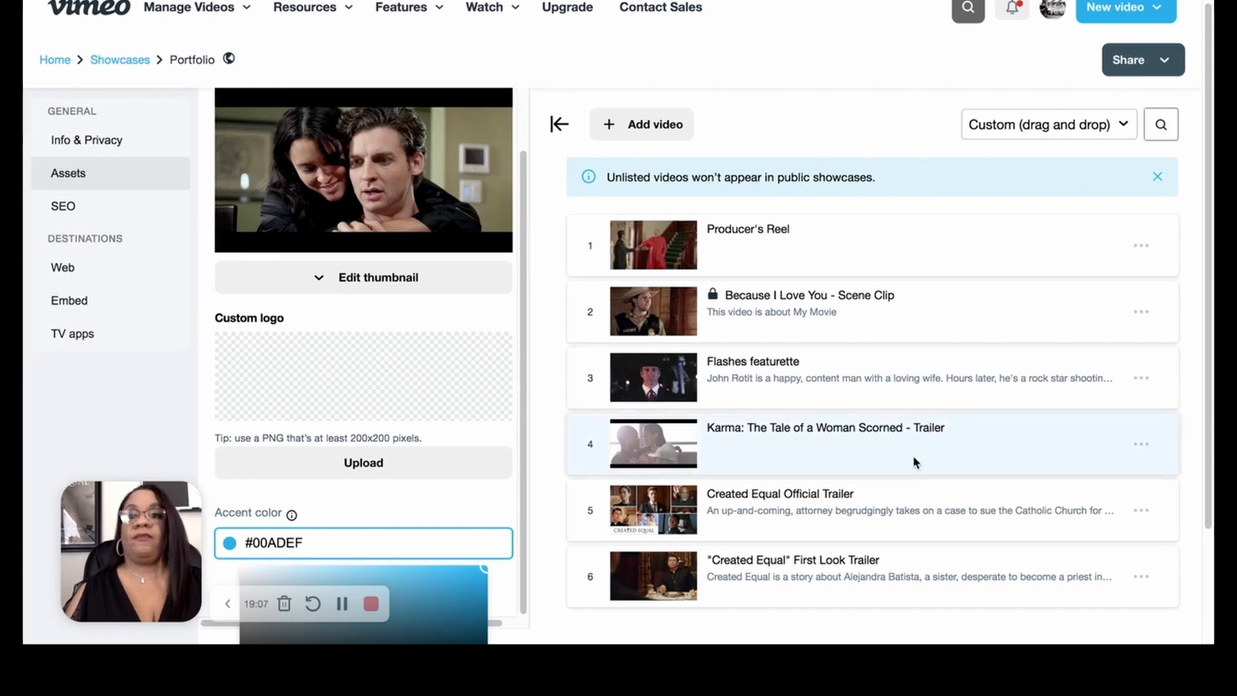
scroll(1209, 347, "down", 2)
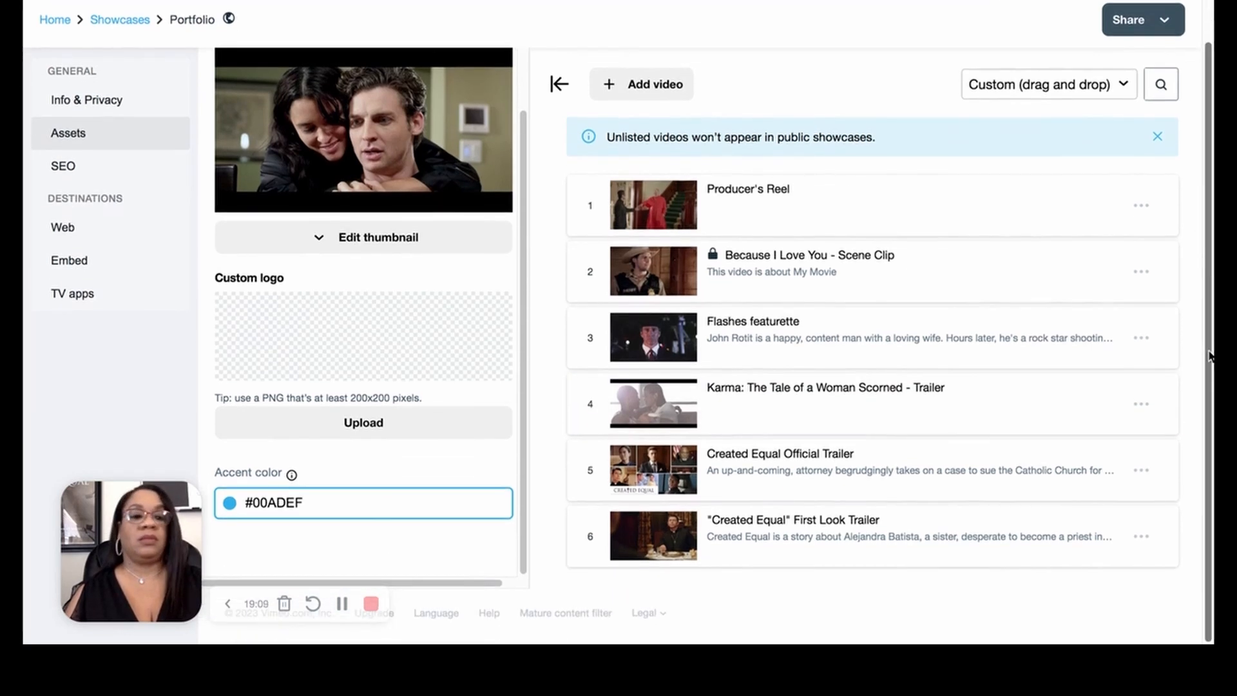
left_click(274, 506)
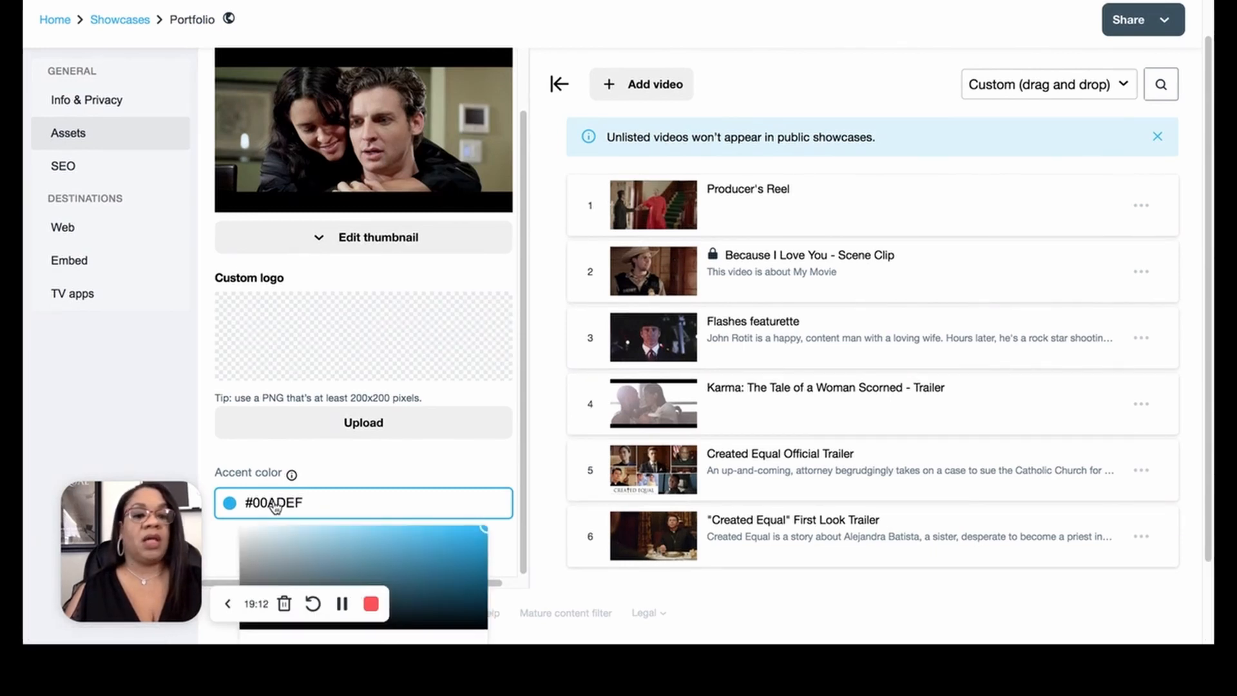
left_click(429, 625)
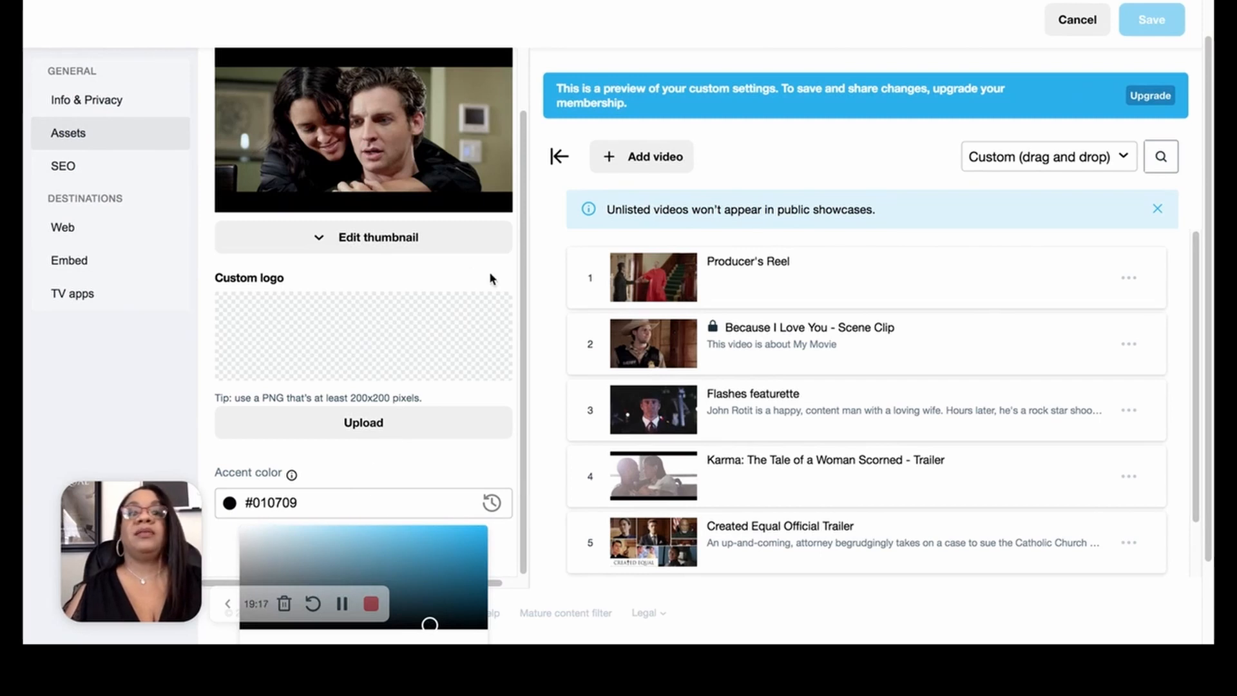
- Review the SEO settings and preview the showcase's web page in the Default and Featured layouts
left_click(63, 166)
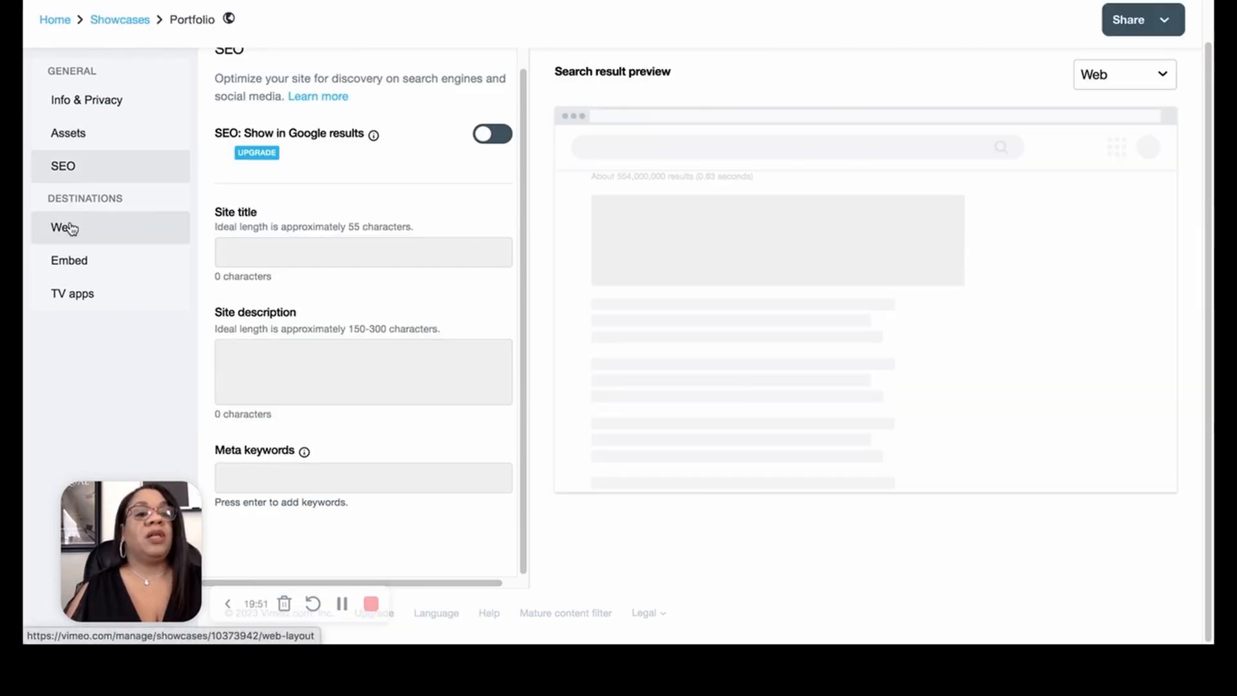
left_click(71, 229)
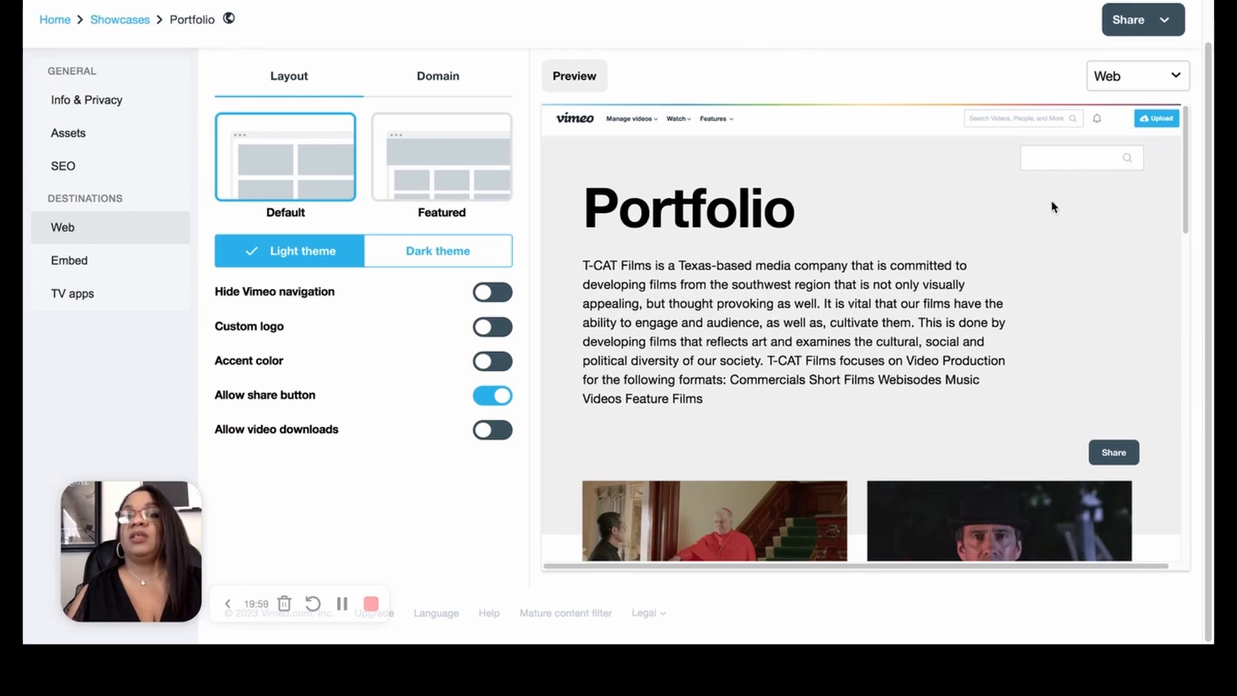
left_click_drag(1186, 225, 1176, 253)
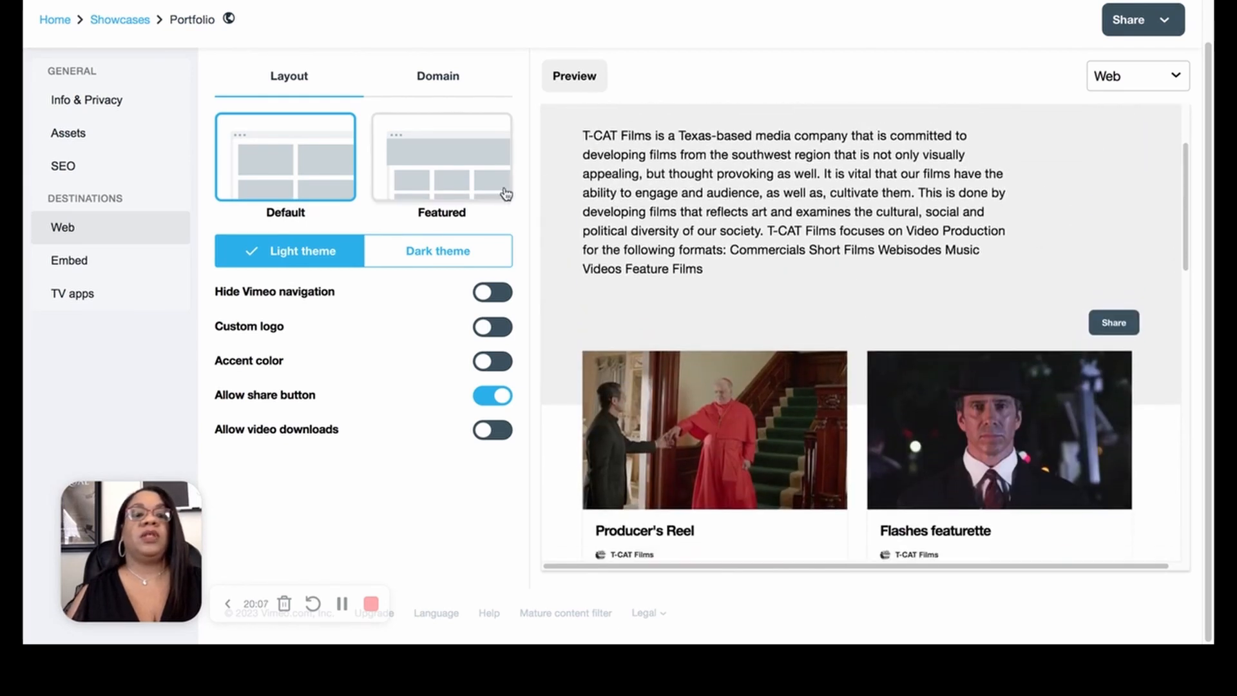
left_click(441, 169)
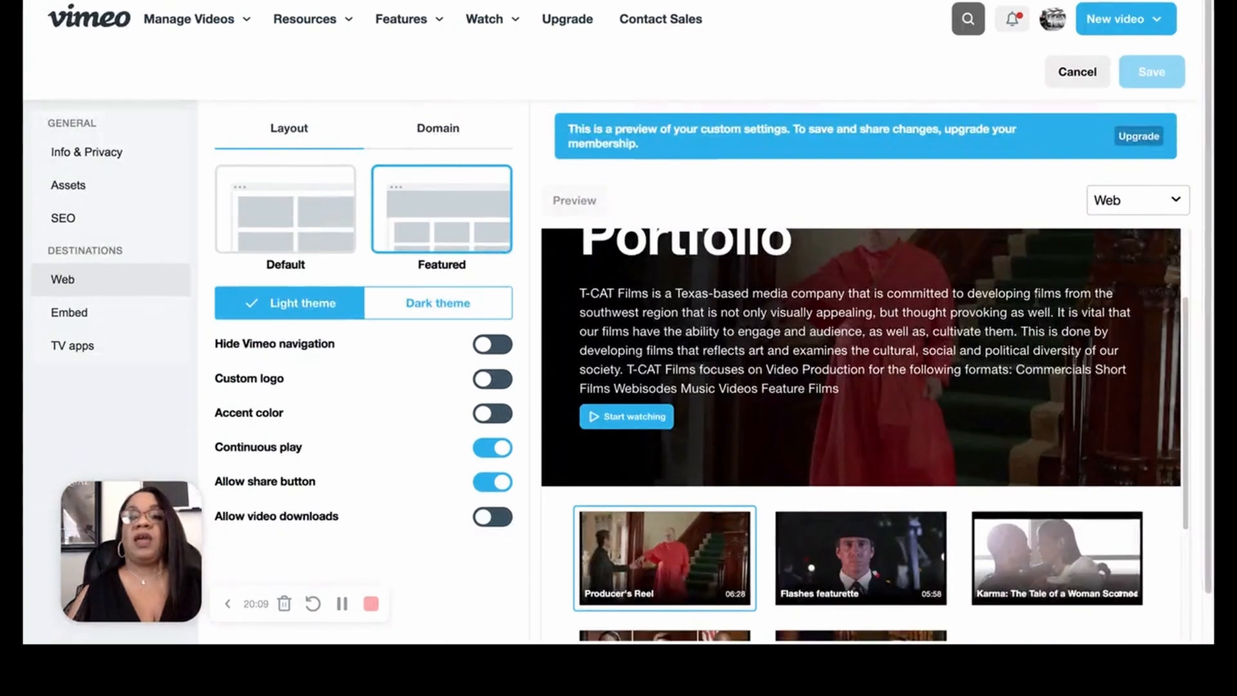
left_click_drag(1189, 322, 1189, 235)
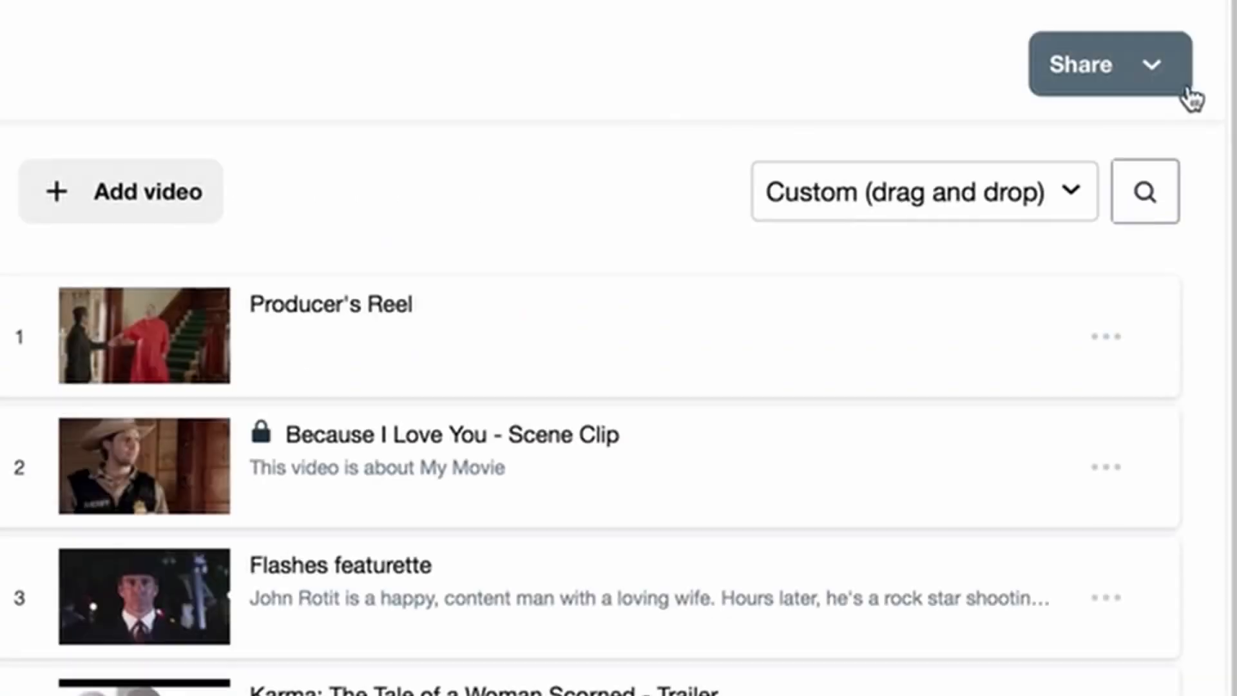
- Open the showcase's sharing options and look over the copy link, email and message fields
left_click(1124, 70)
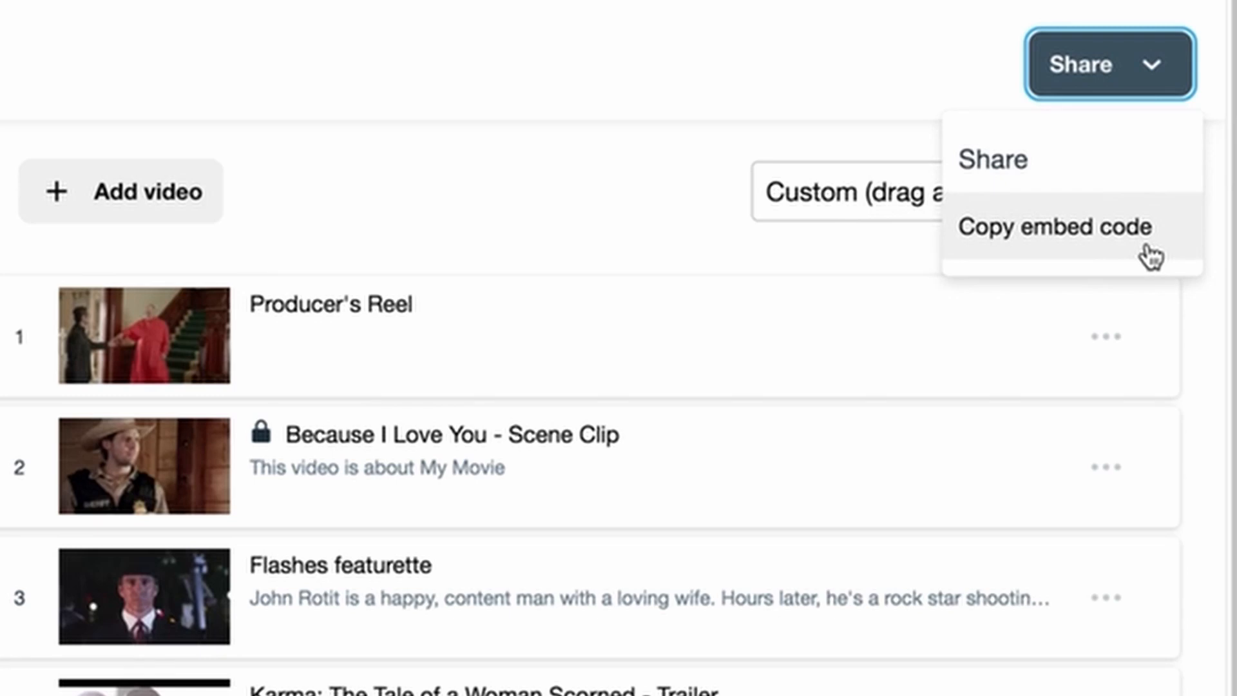
left_click(1032, 157)
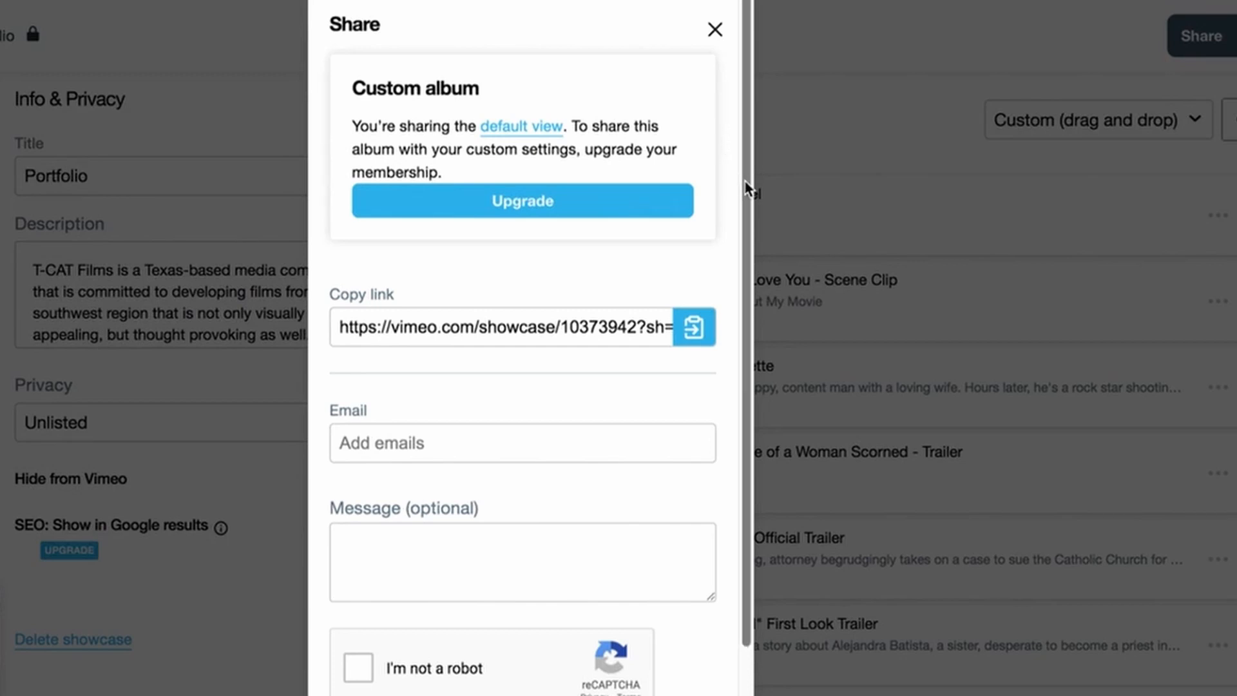
scroll(746, 189, "down", 2)
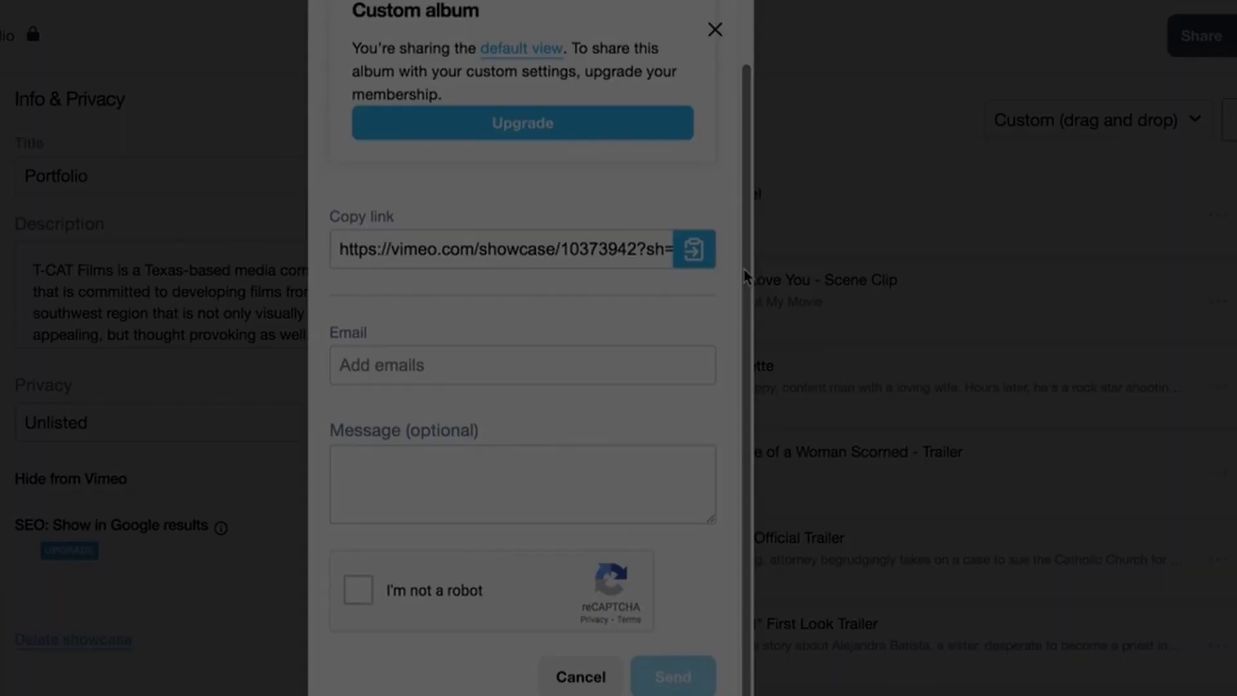